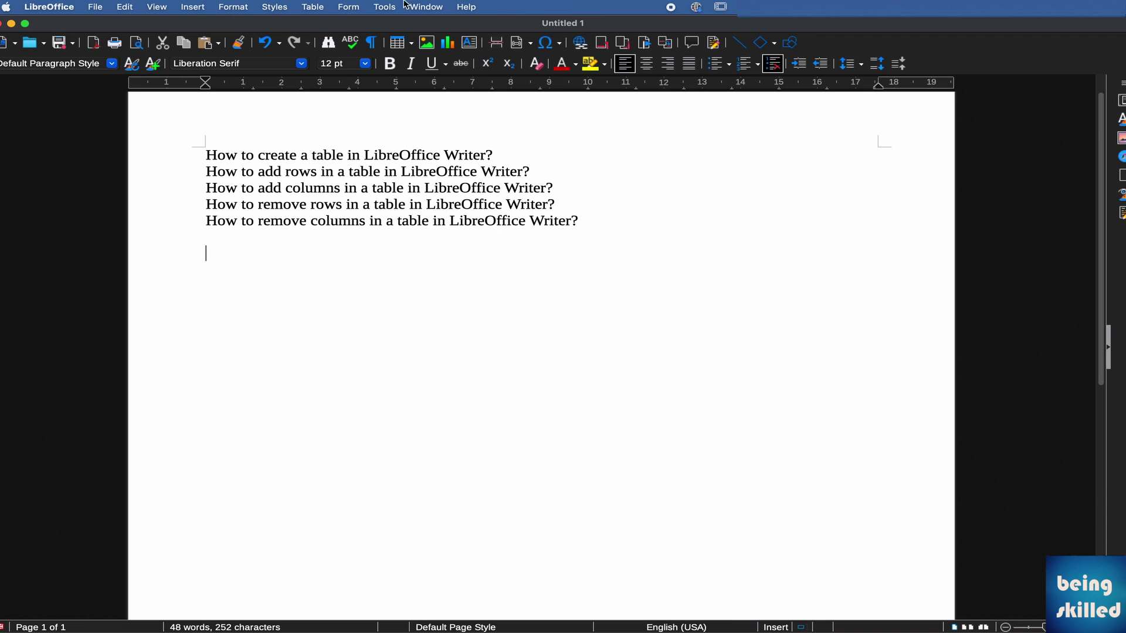
Step: Insert a 3-column, 5-row table named Employees with a heading row below the questions
{"action": "left_click", "coordinate": [306, 4]}
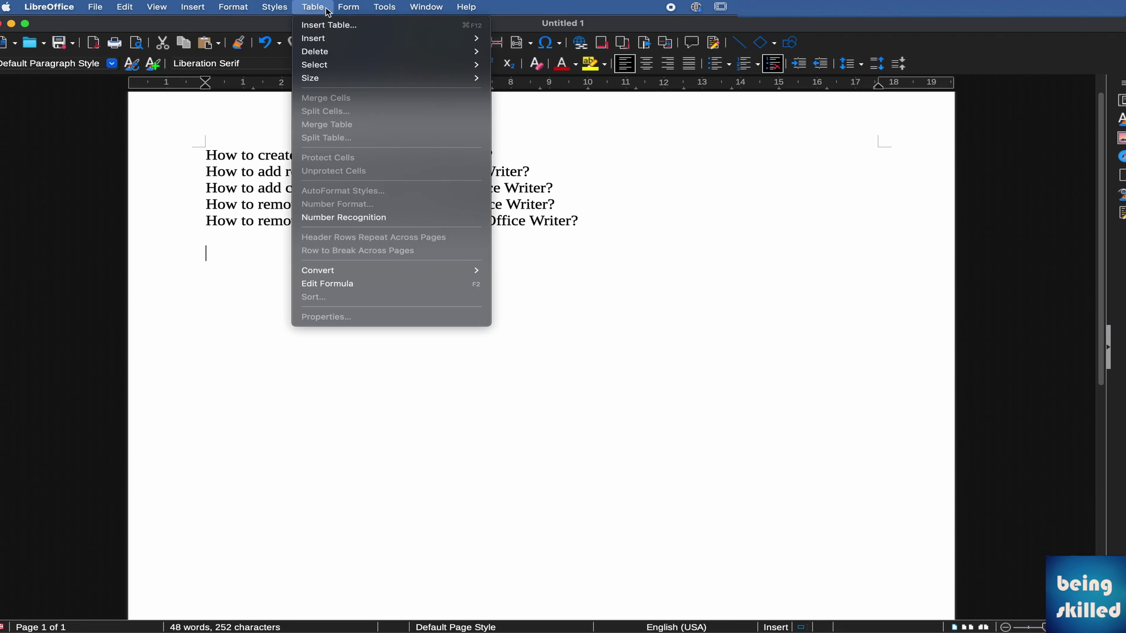
{"action": "mouse_move", "coordinate": [328, 37]}
{"action": "left_click", "coordinate": [327, 28]}
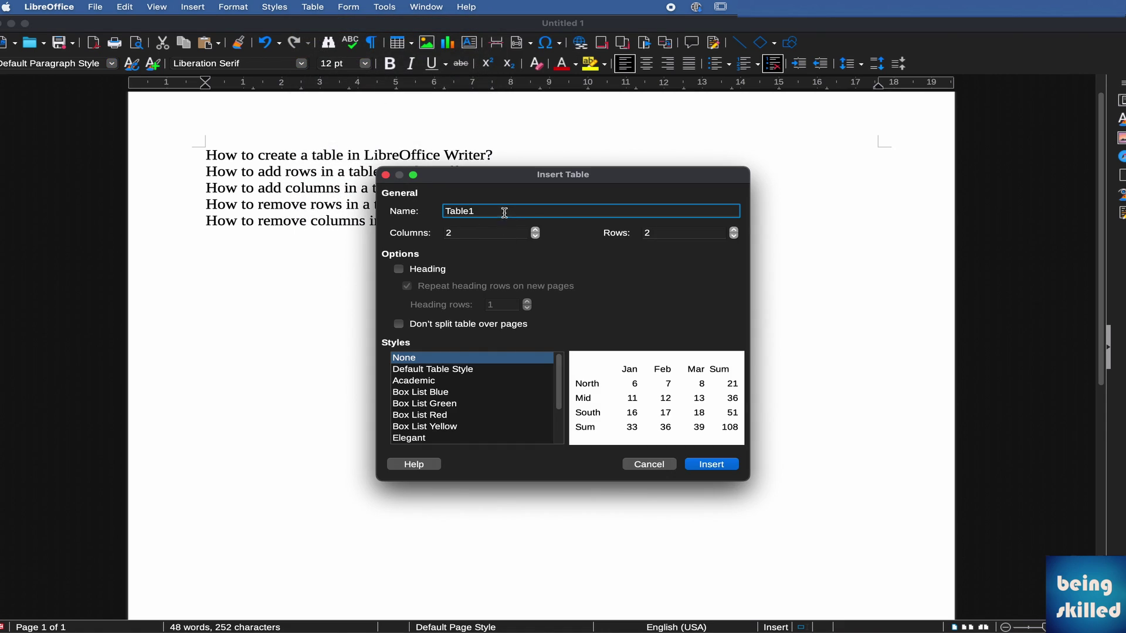
{"action": "left_click", "coordinate": [503, 212]}
{"action": "double_click", "coordinate": [503, 212]}
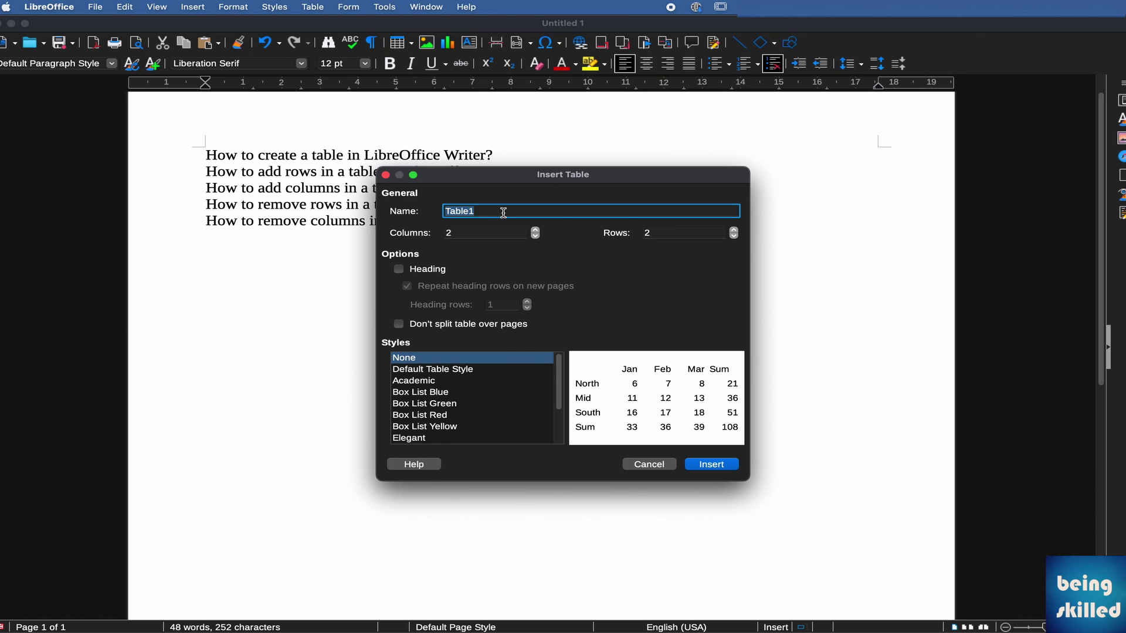
{"action": "type", "text": "Employees"}
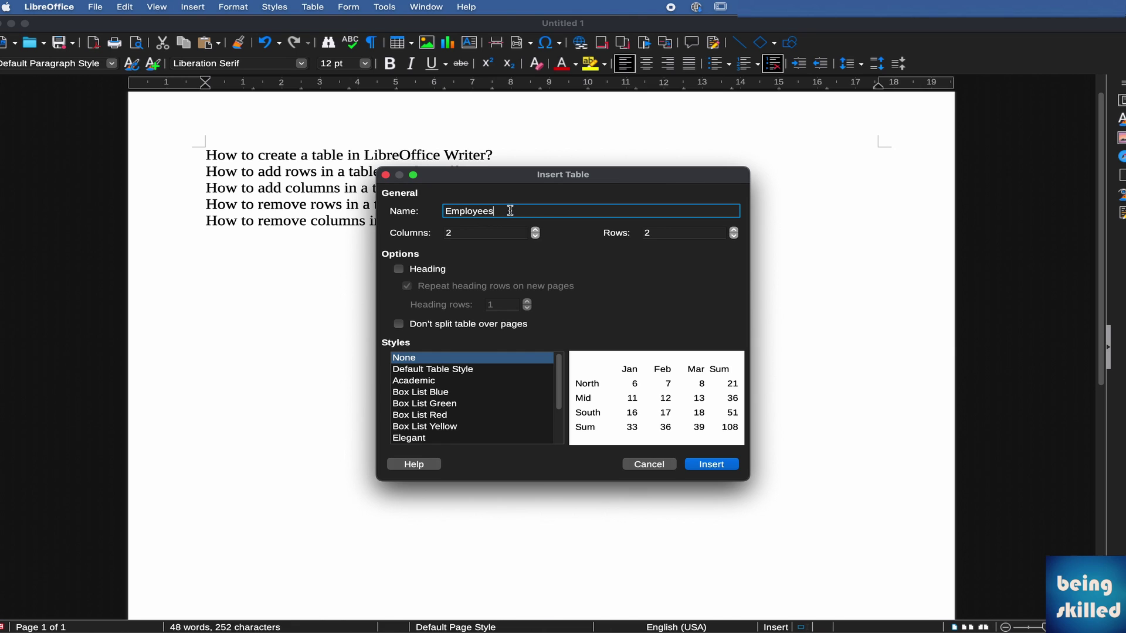
{"action": "left_click", "coordinate": [473, 232]}
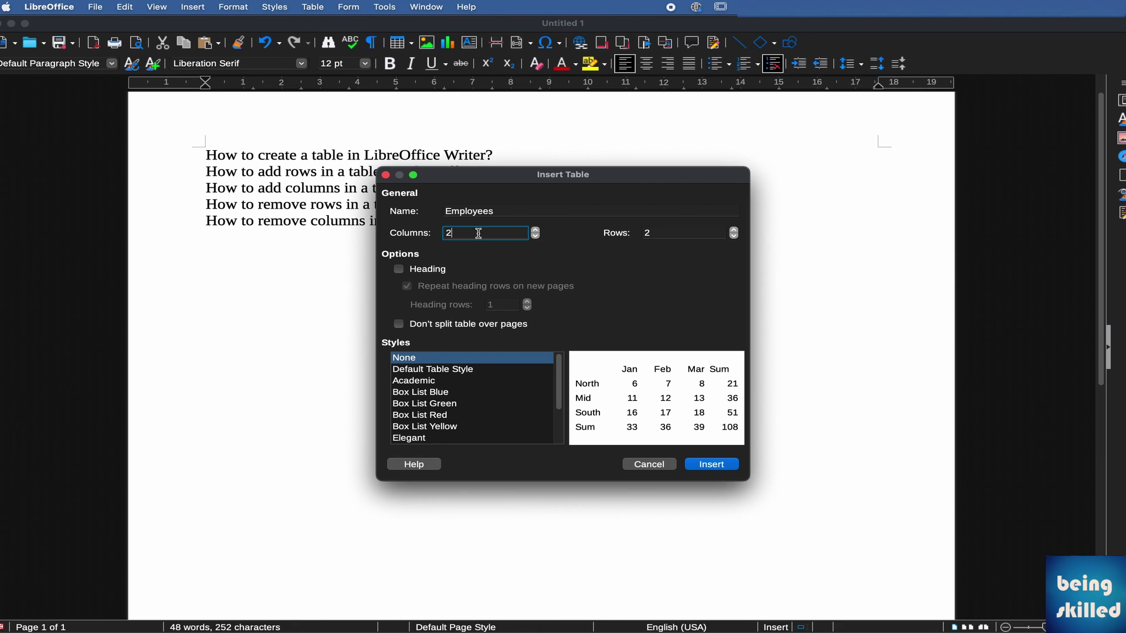
{"action": "key", "text": "BackSpace"}
{"action": "type", "text": "3"}
{"action": "key", "text": "Tab"}
{"action": "type", "text": "5"}
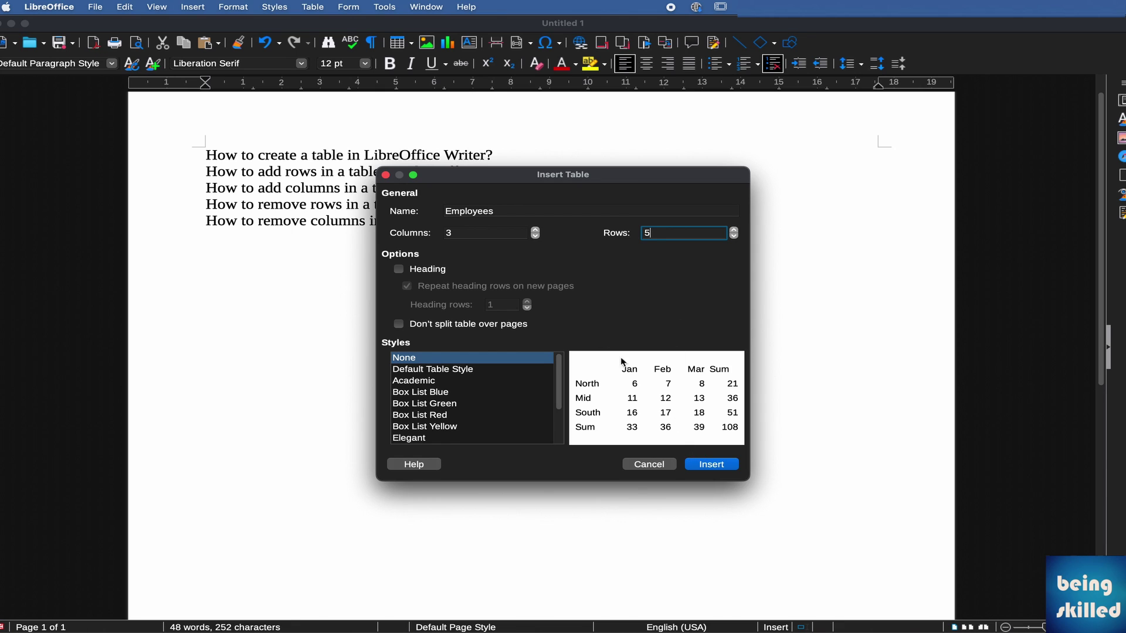
{"action": "left_click", "coordinate": [428, 269]}
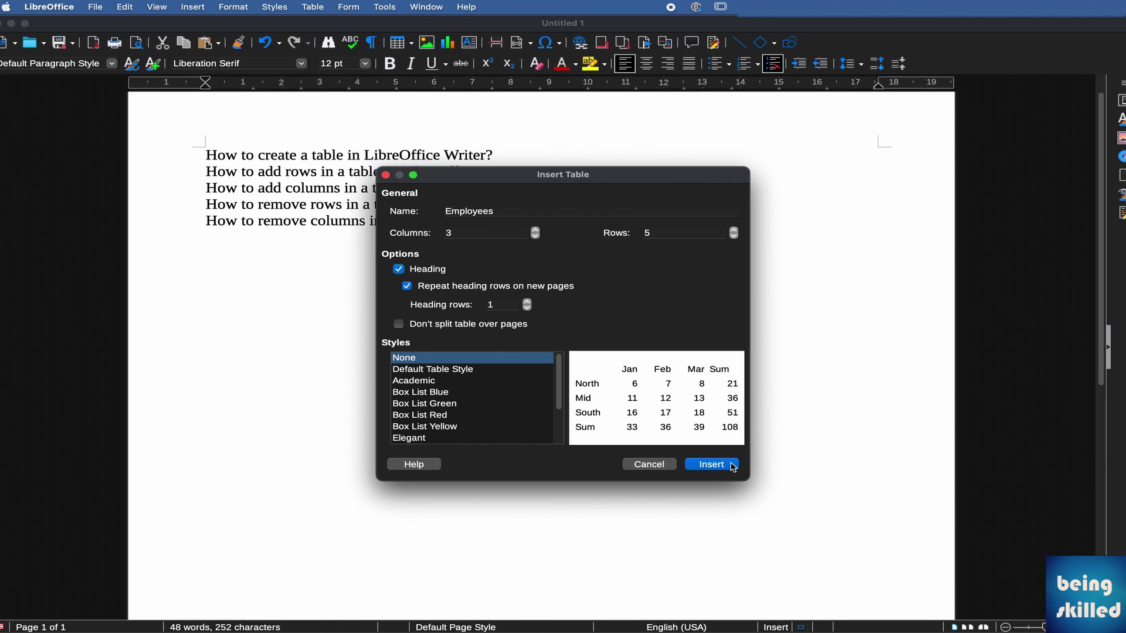
{"action": "left_click", "coordinate": [711, 464]}
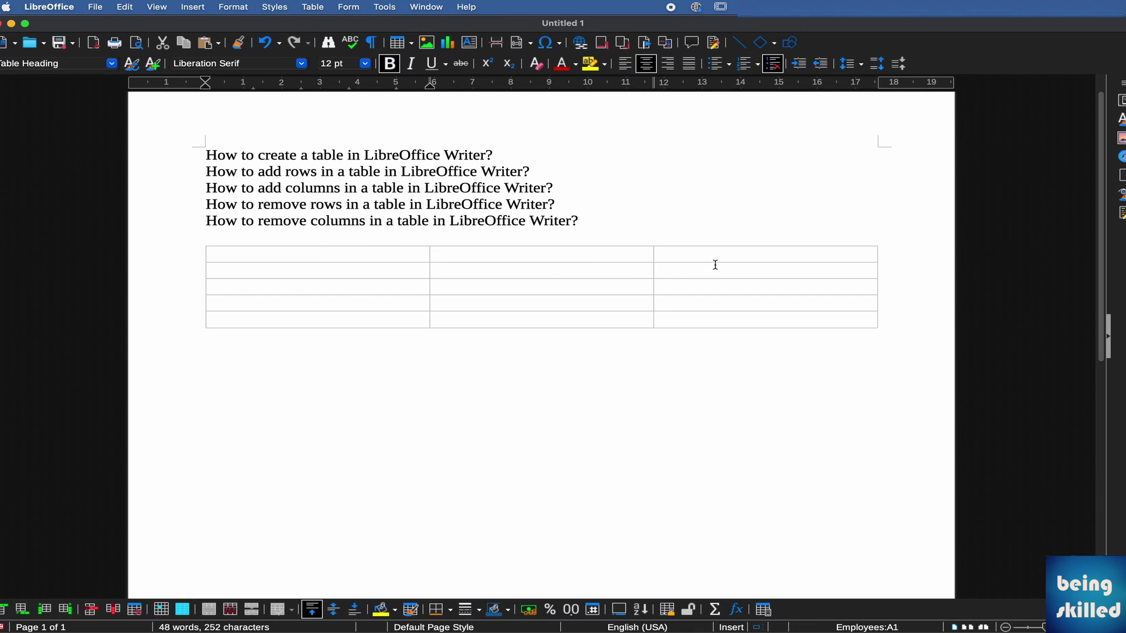
Step: Put placeholder numbers 1, 2, 3 in the header cells and number the first column 2 to 5
{"action": "type", "text": "1"}
{"action": "key", "text": "Tab"}
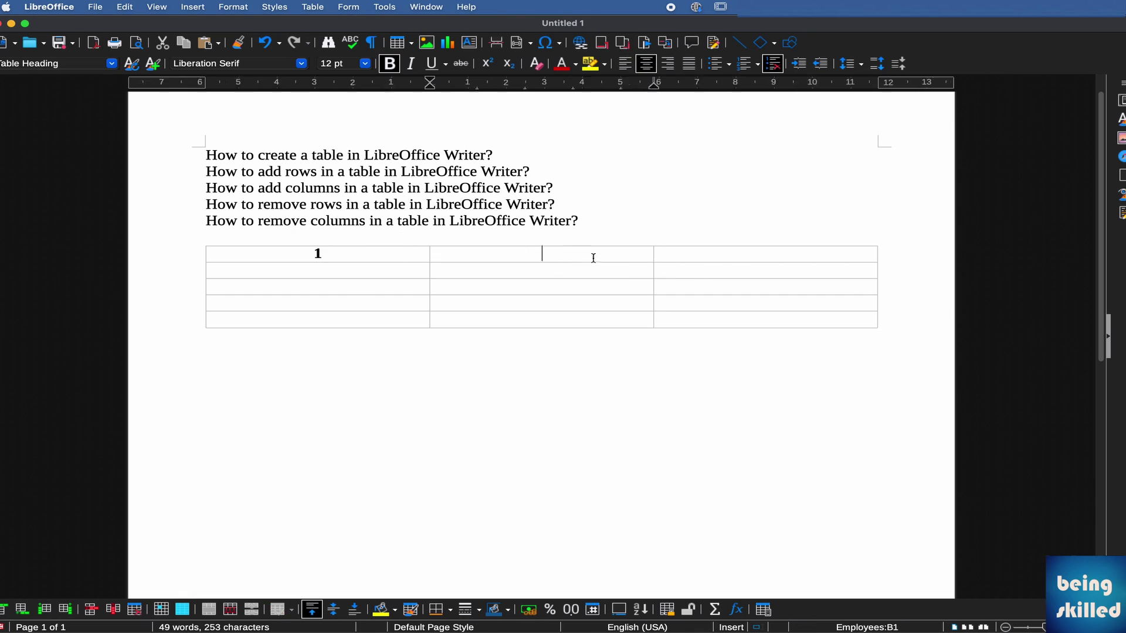
{"action": "type", "text": "2"}
{"action": "key", "text": "Tab"}
{"action": "type", "text": "3"}
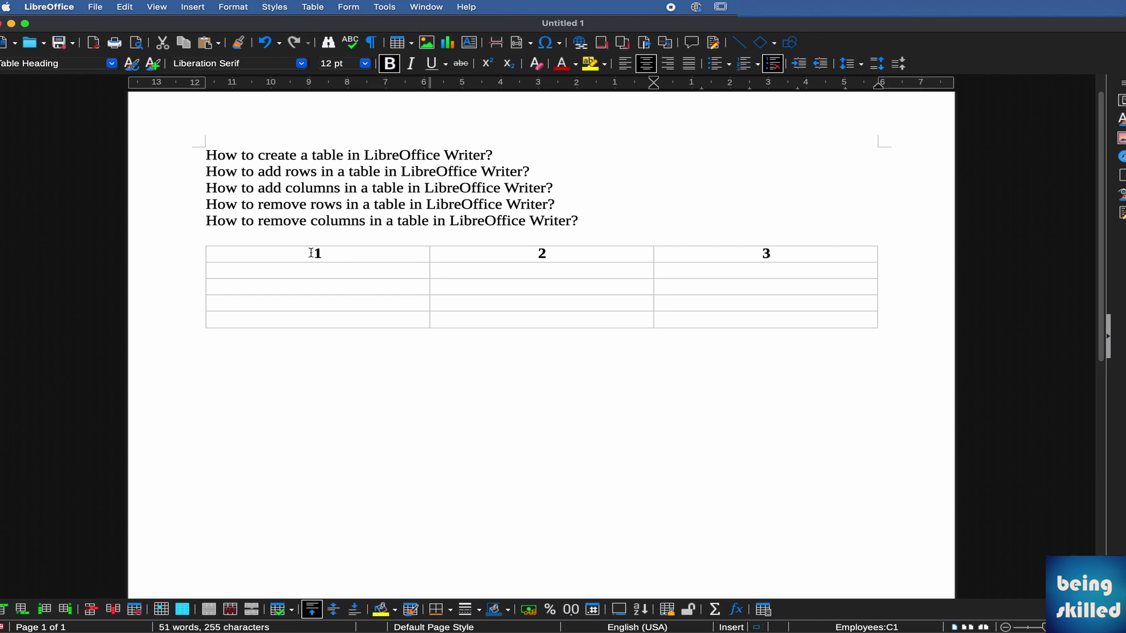
{"action": "double_click", "coordinate": [322, 261]}
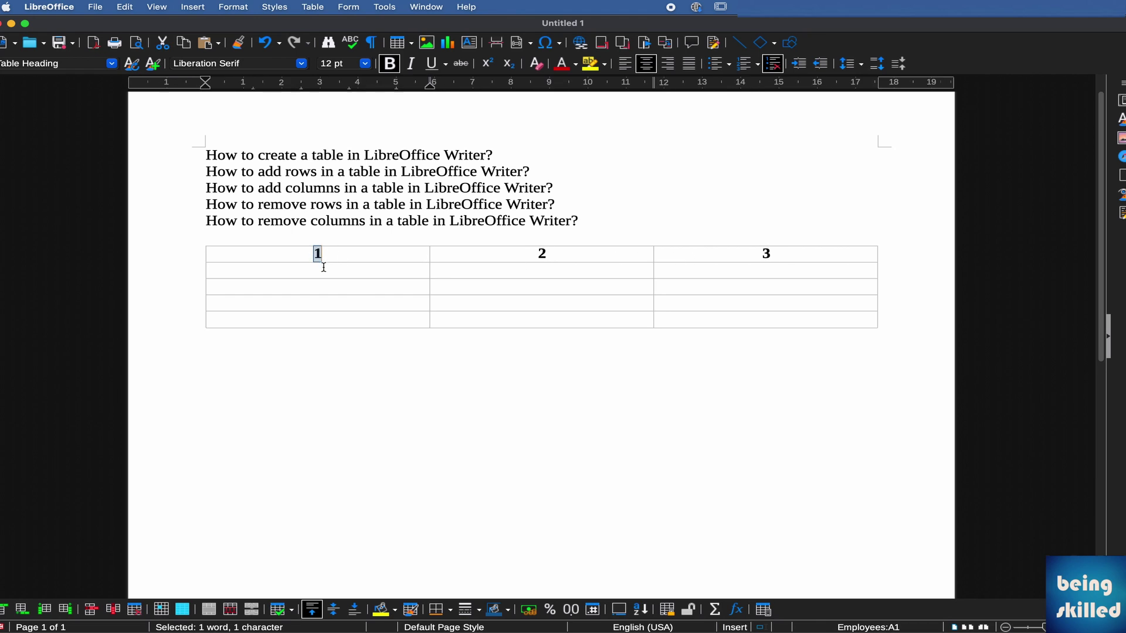
{"action": "left_click", "coordinate": [323, 268]}
{"action": "type", "text": "2"}
{"action": "left_click", "coordinate": [322, 285]}
{"action": "type", "text": "3"}
{"action": "left_click", "coordinate": [307, 304]}
{"action": "type", "text": "4"}
{"action": "type", "text": "5"}
Step: Replace the header placeholders with Serial no, Employee Name and Location
{"action": "double_click", "coordinate": [317, 254]}
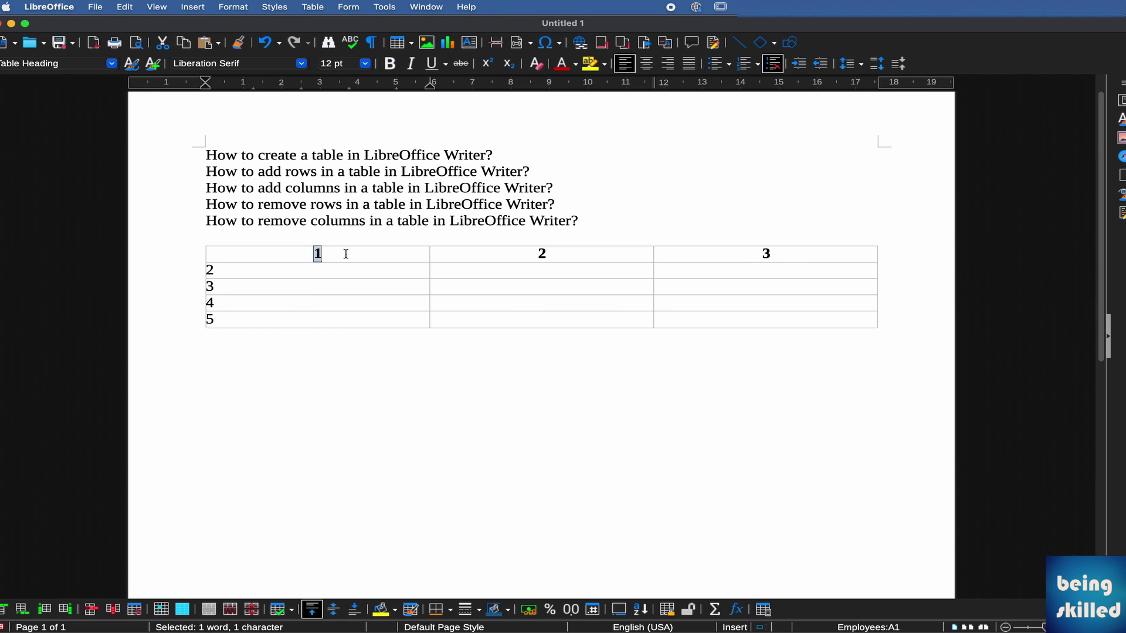
{"action": "type", "text": "Serial no"}
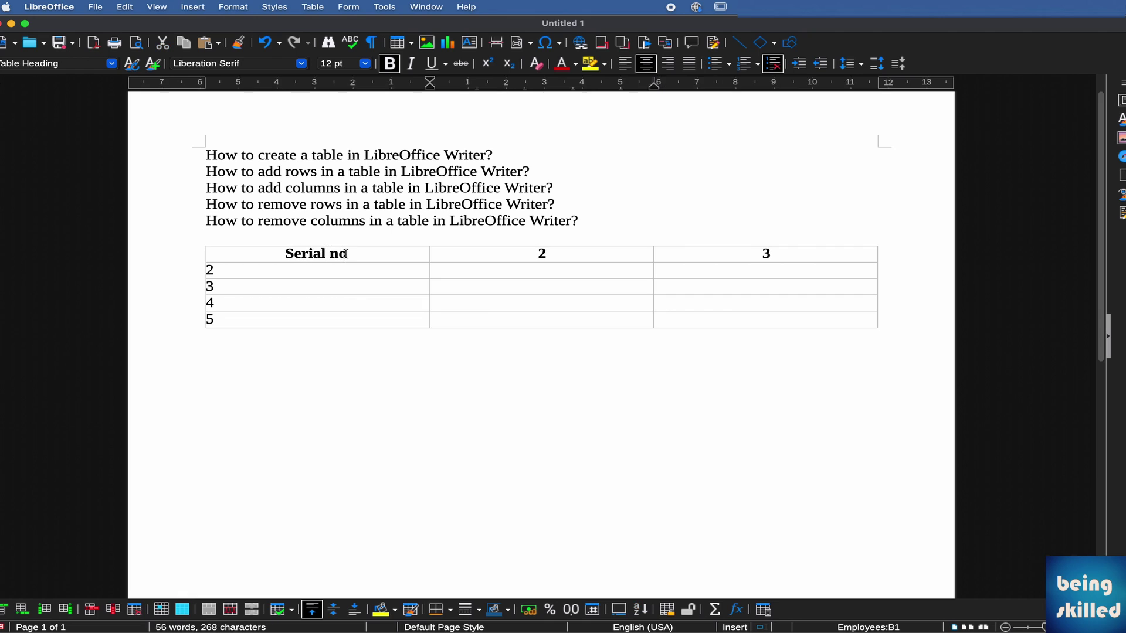
{"action": "key", "text": "shift+Left"}
{"action": "type", "text": "Employee Name"}
{"action": "key", "text": "Tab"}
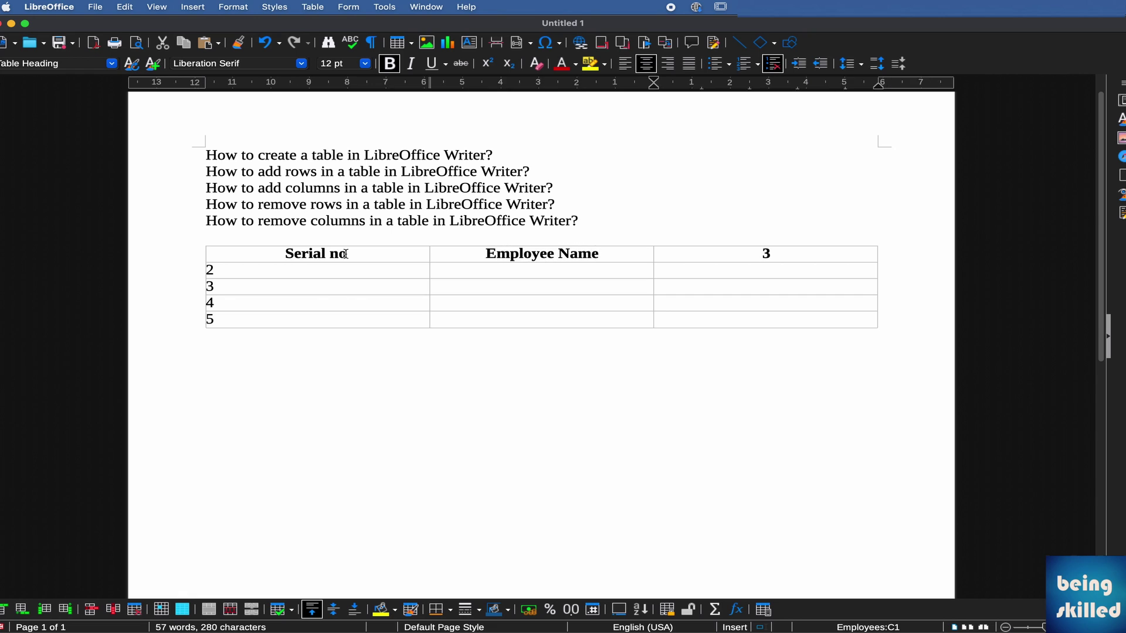
{"action": "key", "text": "shift+Left"}
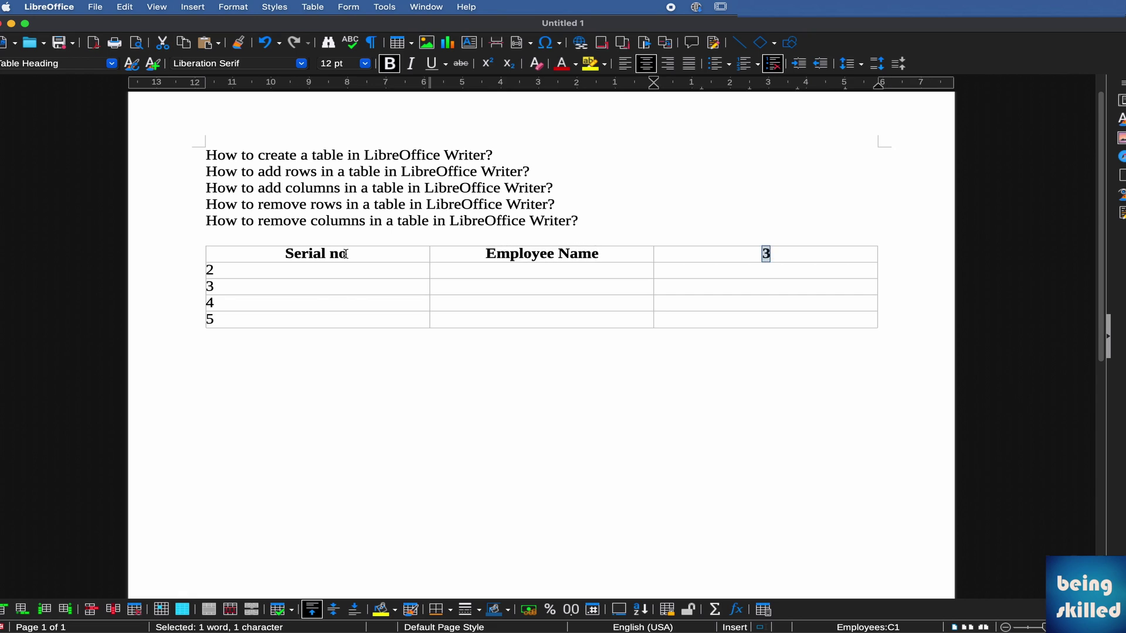
{"action": "type", "text": "Location"}
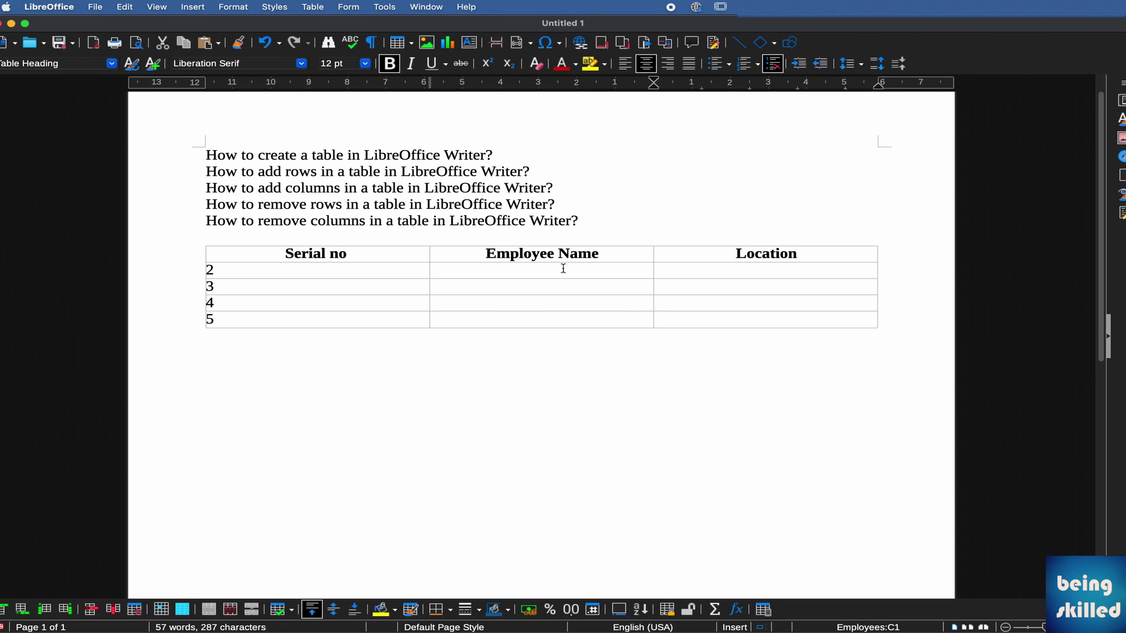
Step: Give the whole header row a Lime cell background colour
{"action": "left_click_drag", "start_coordinate": [780, 254], "coordinate": [390, 249]}
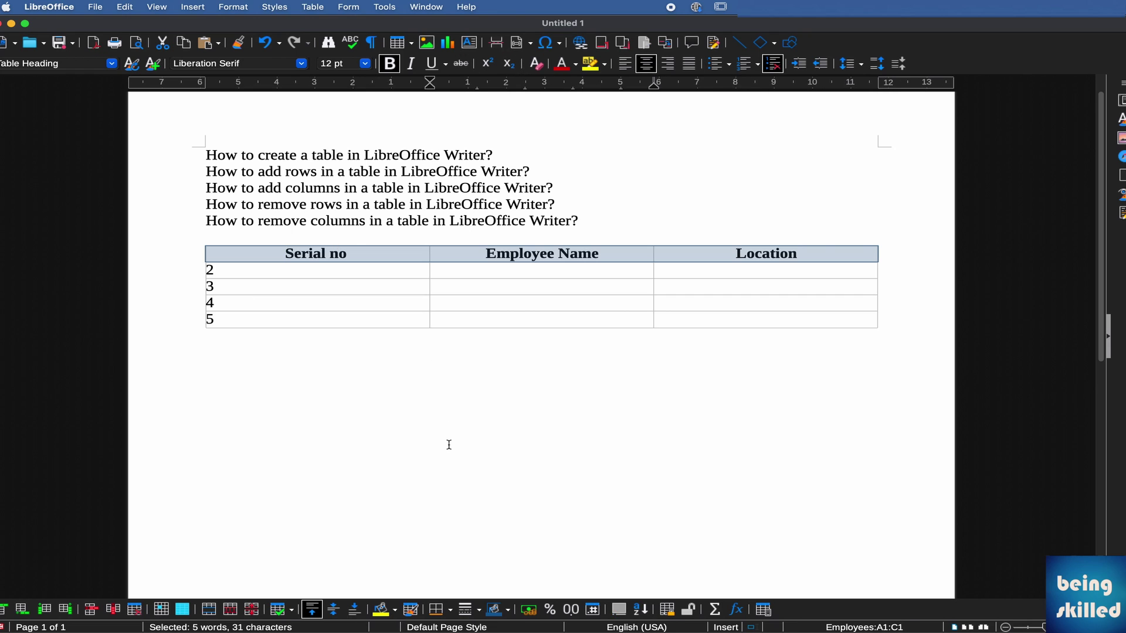
{"action": "left_click", "coordinate": [383, 610]}
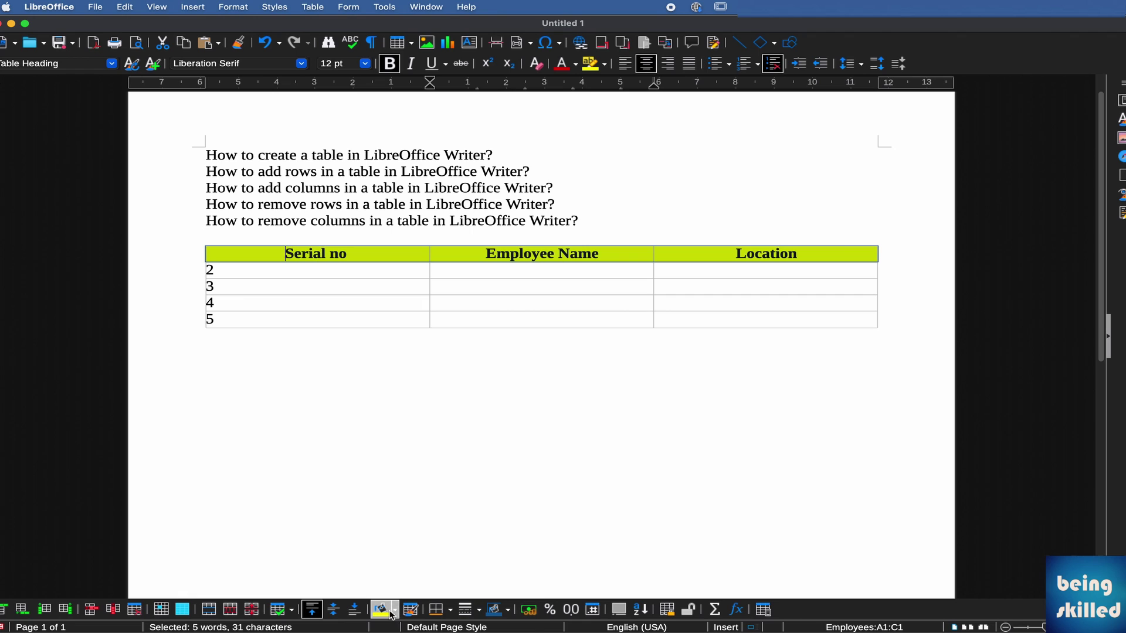
{"action": "left_click", "coordinate": [397, 612]}
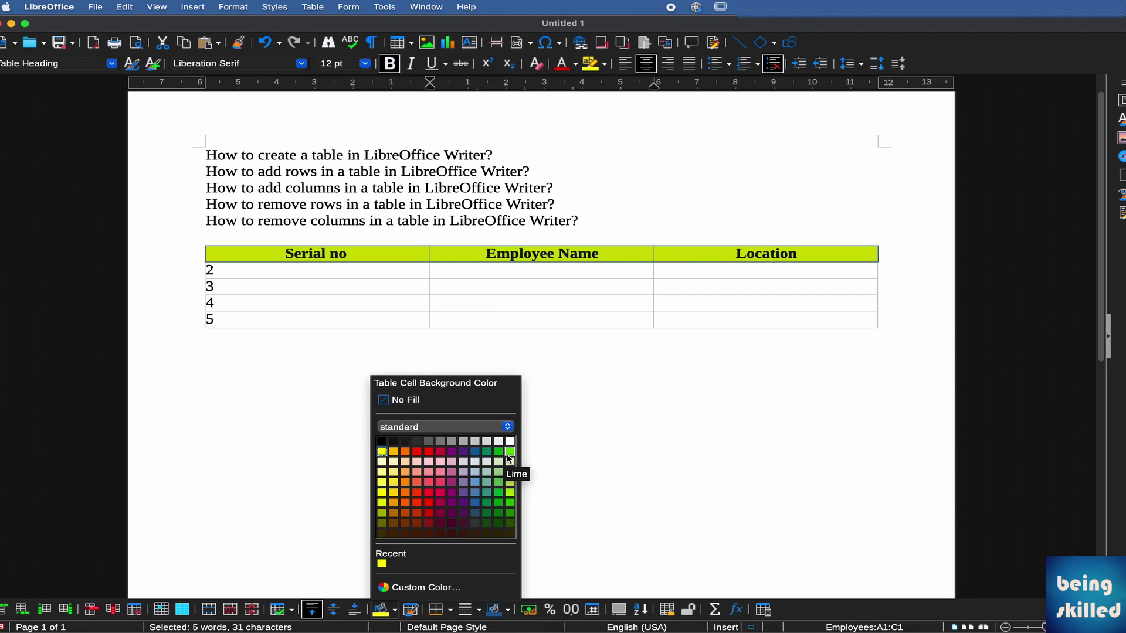
{"action": "left_click", "coordinate": [509, 451]}
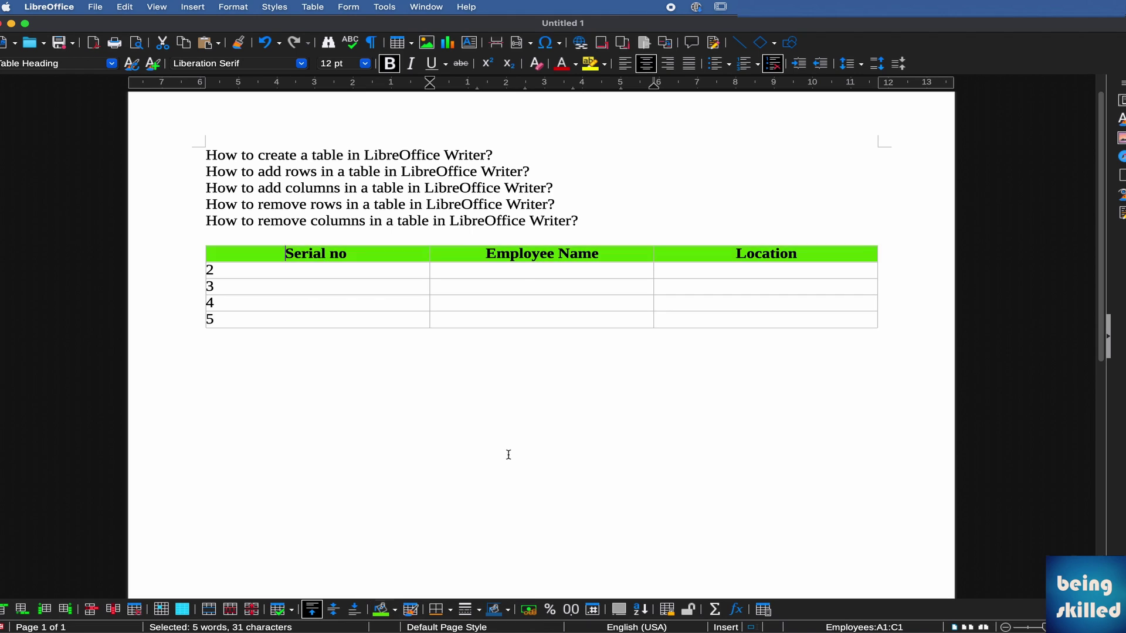
{"action": "left_click", "coordinate": [326, 270]}
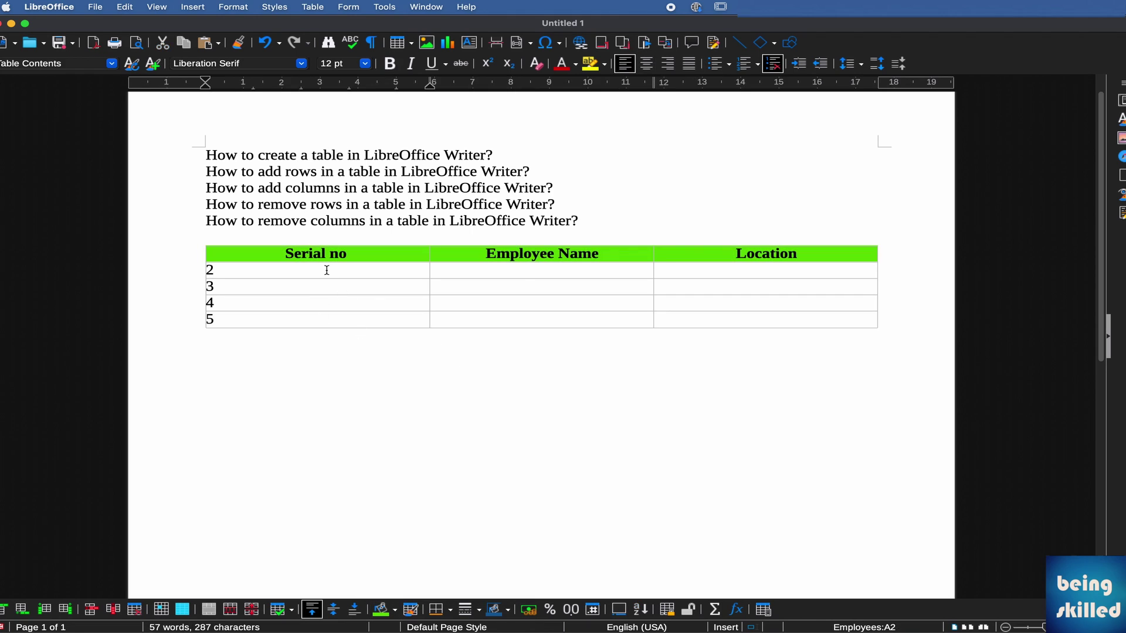
Step: Renumber the Serial no cells 1, 2, 3 and 4
{"action": "key", "text": "BackSpace"}
{"action": "type", "text": "1"}
{"action": "key", "text": "BackSpace"}
{"action": "type", "text": "2"}
{"action": "key", "text": "Down"}
{"action": "key", "text": "BackSpace"}
{"action": "type", "text": "3"}
{"action": "key", "text": "shift+Left"}
{"action": "type", "text": "4"}
Step: Enter the employee names John, Mac, Gaurav and Ron
{"action": "left_click", "coordinate": [493, 271]}
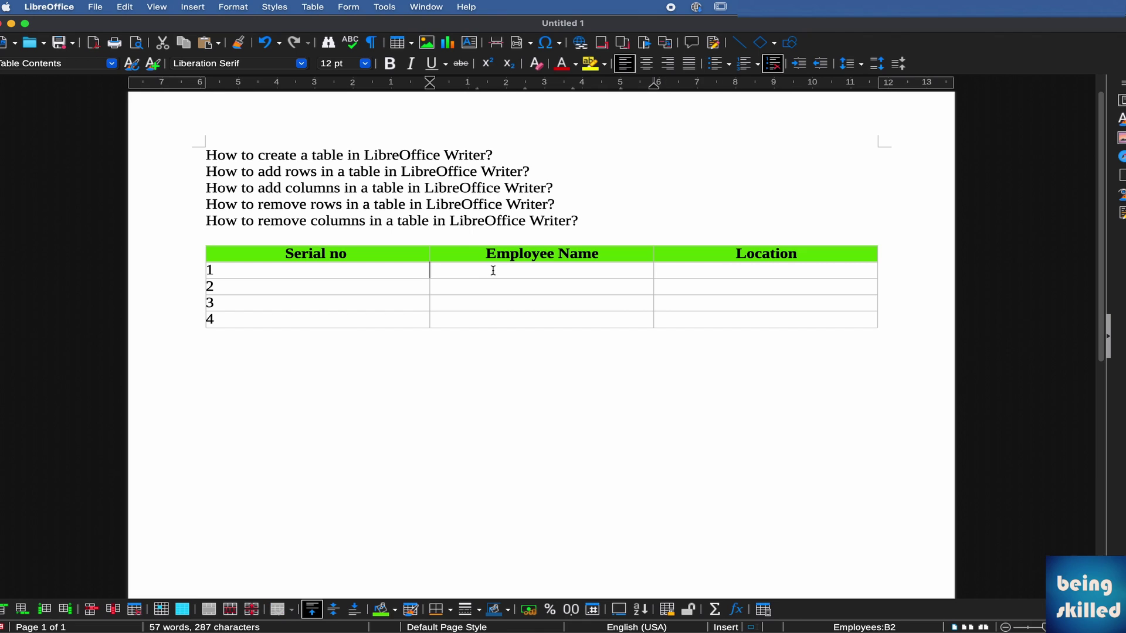
{"action": "type", "text": "John"}
{"action": "key", "text": "Down"}
{"action": "type", "text": "Mac"}
{"action": "key", "text": "Tab"}
{"action": "key", "text": "Down"}
{"action": "key", "text": "Left"}
{"action": "type", "text": "Gaurav"}
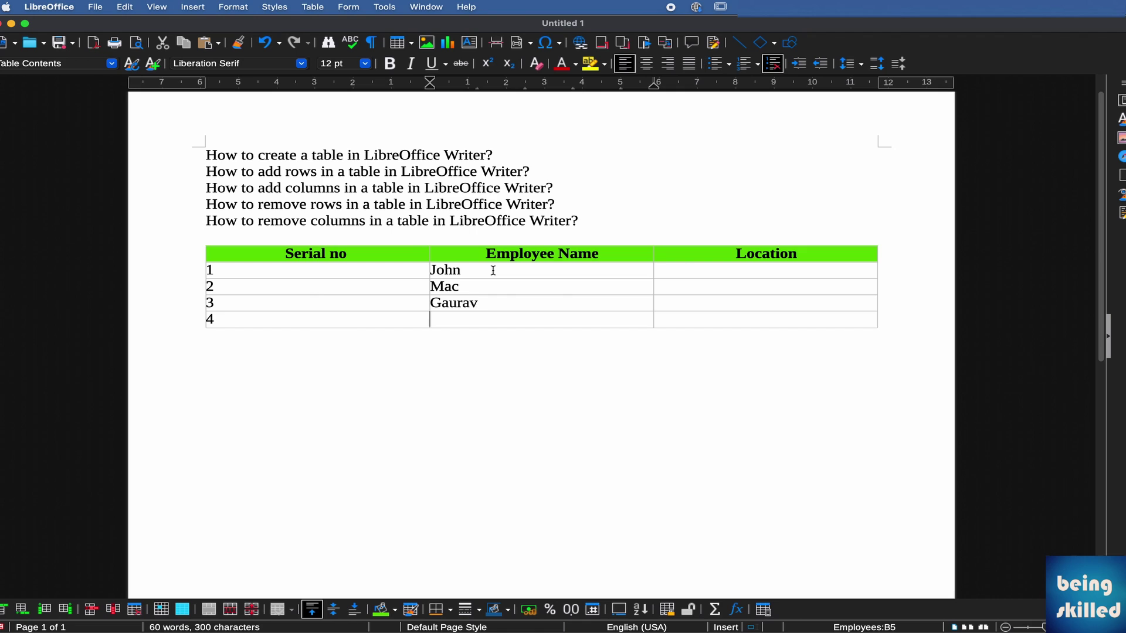
{"action": "type", "text": "Ron"}
Step: Enter the locations New York, Mumbai, Delhi and Singapore
{"action": "left_click", "coordinate": [706, 270]}
{"action": "type", "text": "New York"}
{"action": "key", "text": "Down"}
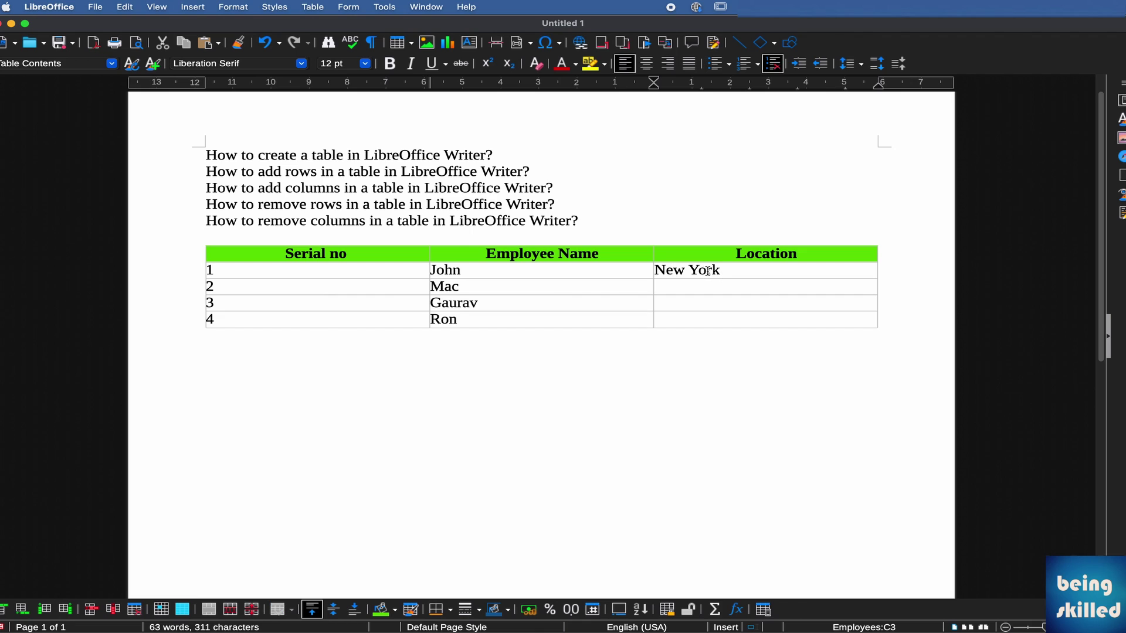
{"action": "type", "text": "Mumbai"}
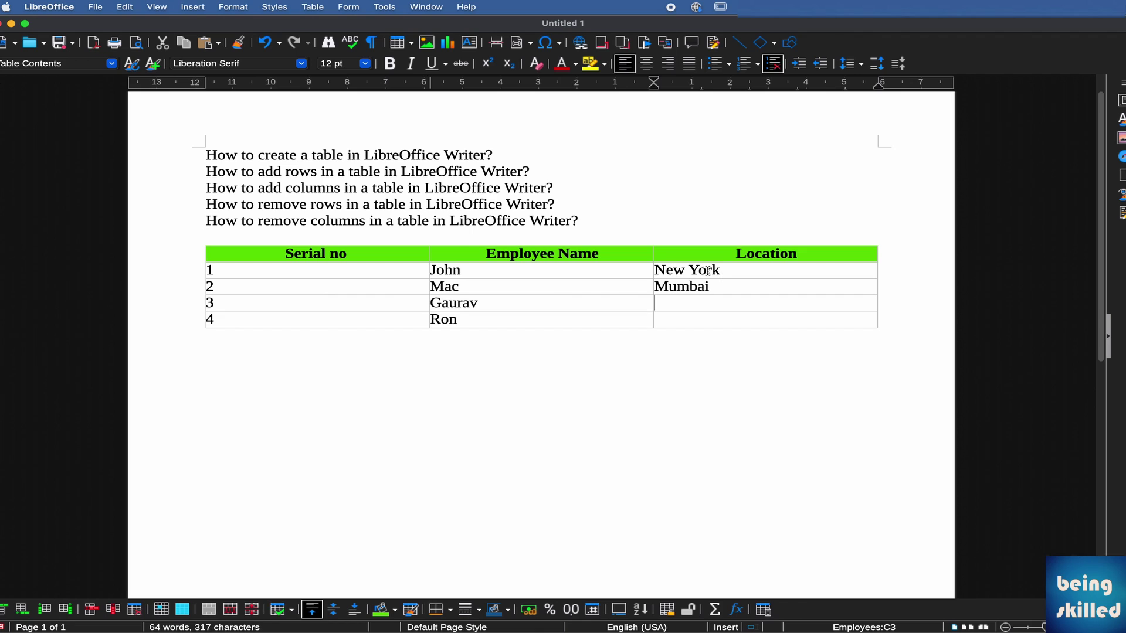
{"action": "type", "text": "Delhi"}
{"action": "key", "text": "Down"}
{"action": "type", "text": "Sig"}
{"action": "key", "text": "BackSpace"}
{"action": "type", "text": "ngapore"}
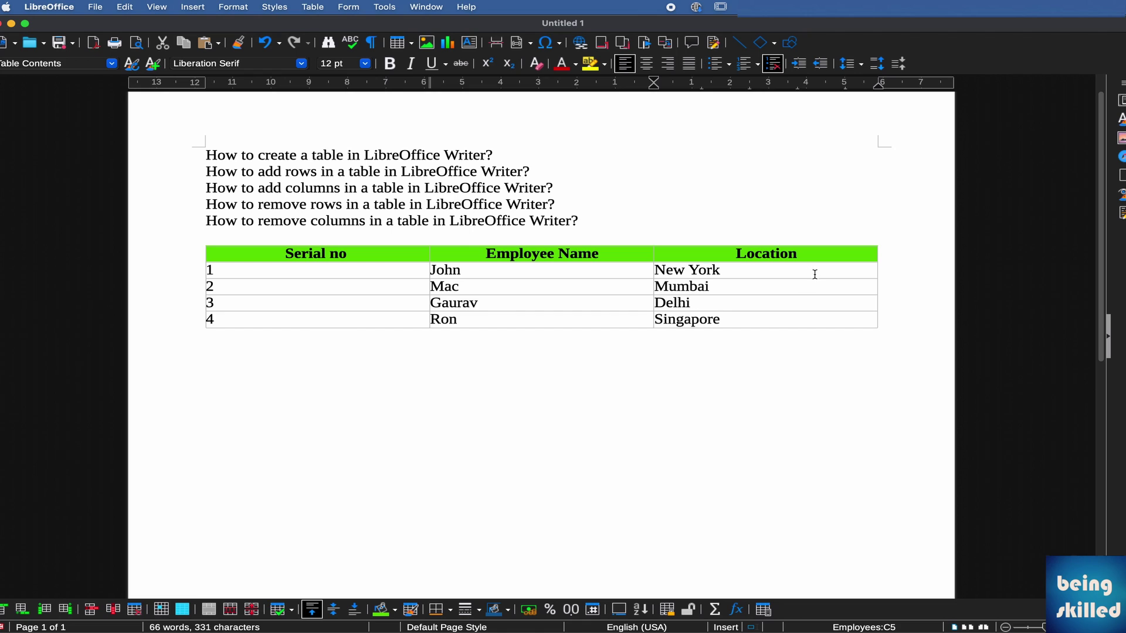
Step: Centre-align the text in every cell of the employee table
{"action": "left_click_drag", "start_coordinate": [739, 321], "coordinate": [318, 257]}
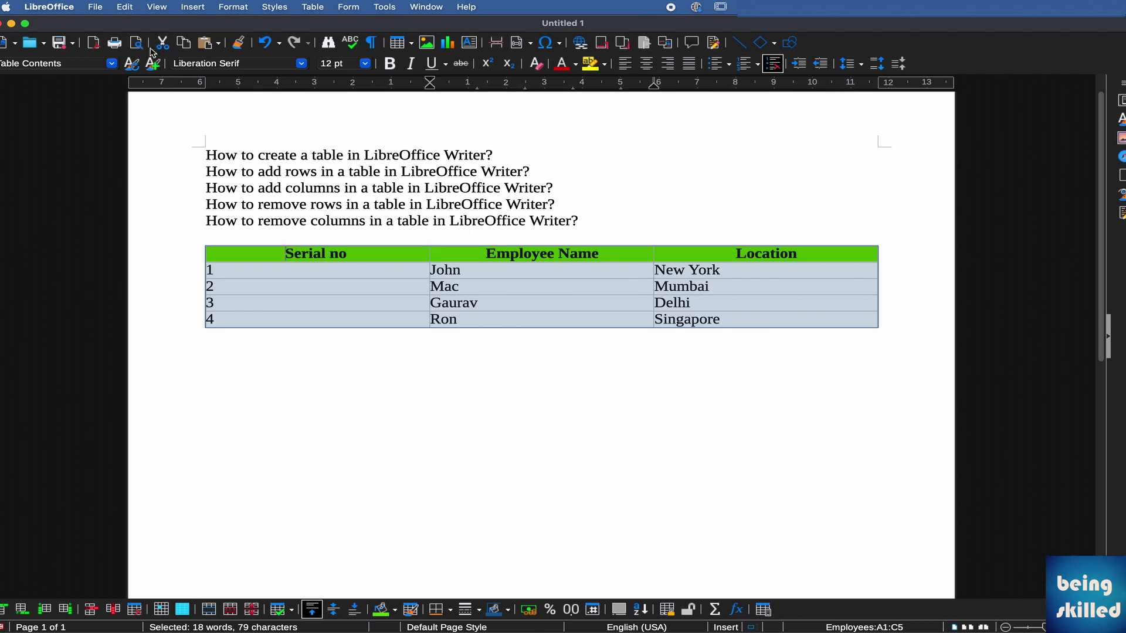
{"action": "left_click", "coordinate": [649, 68]}
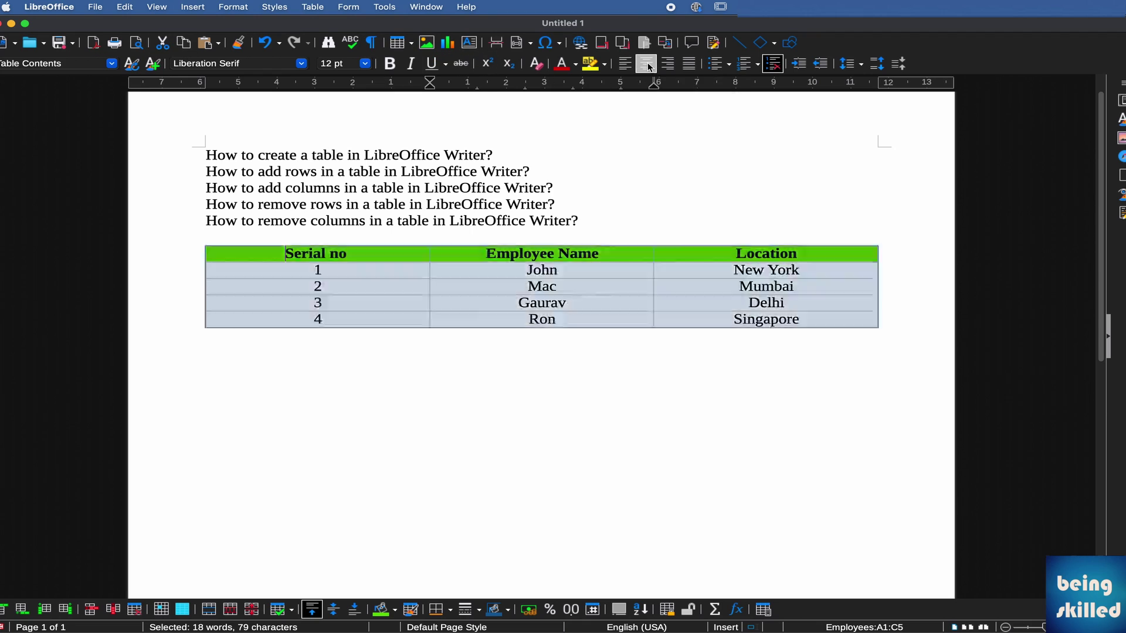
{"action": "left_click", "coordinate": [471, 296]}
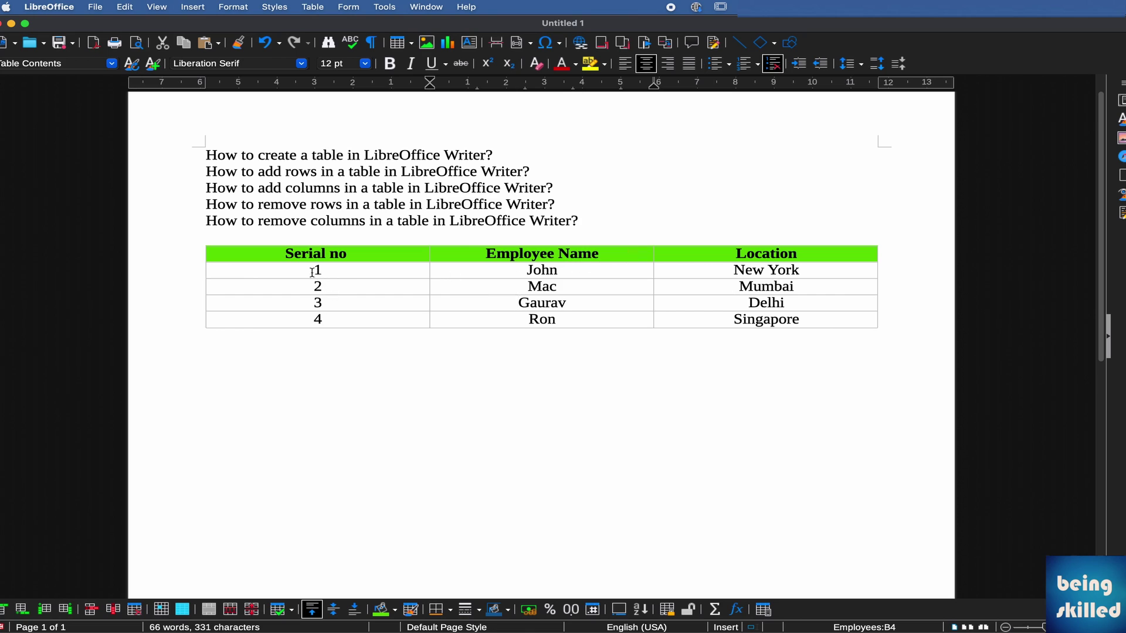
Step: Try left and right alignment on the data rows, finally leaving them centred
{"action": "left_click_drag", "start_coordinate": [312, 272], "coordinate": [703, 325]}
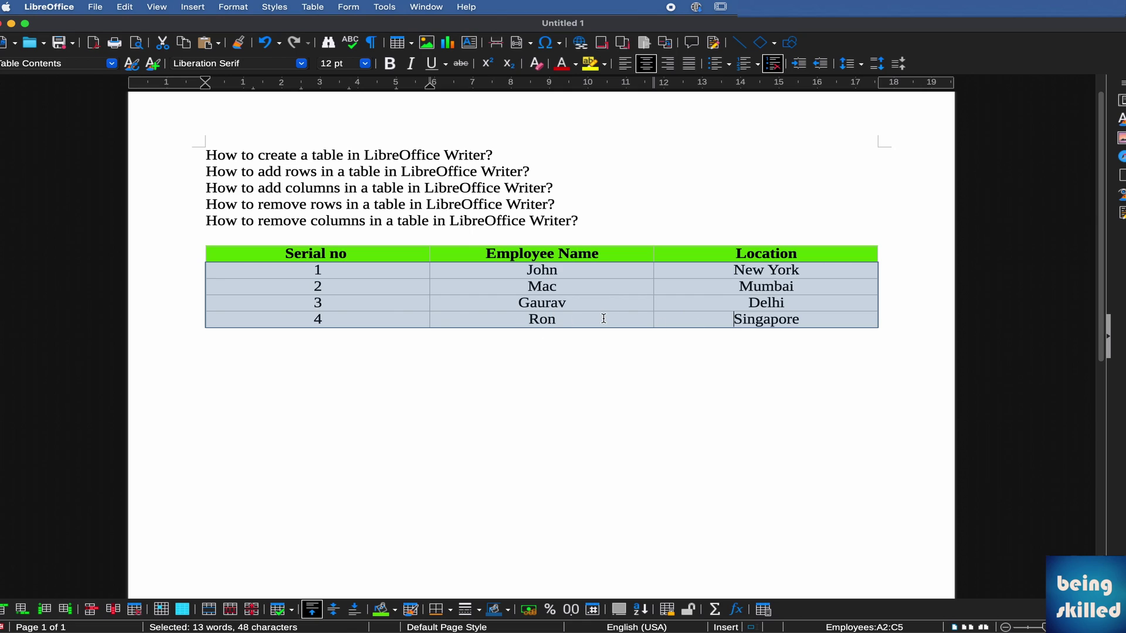
{"action": "left_click", "coordinate": [630, 70]}
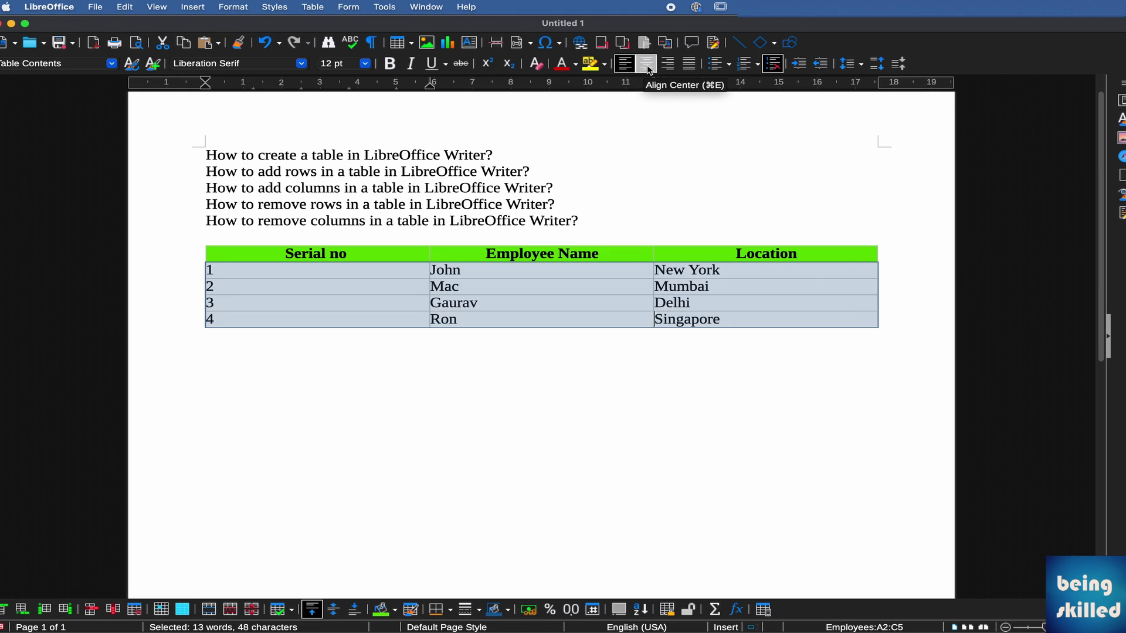
{"action": "left_click", "coordinate": [647, 68]}
{"action": "left_click", "coordinate": [669, 68]}
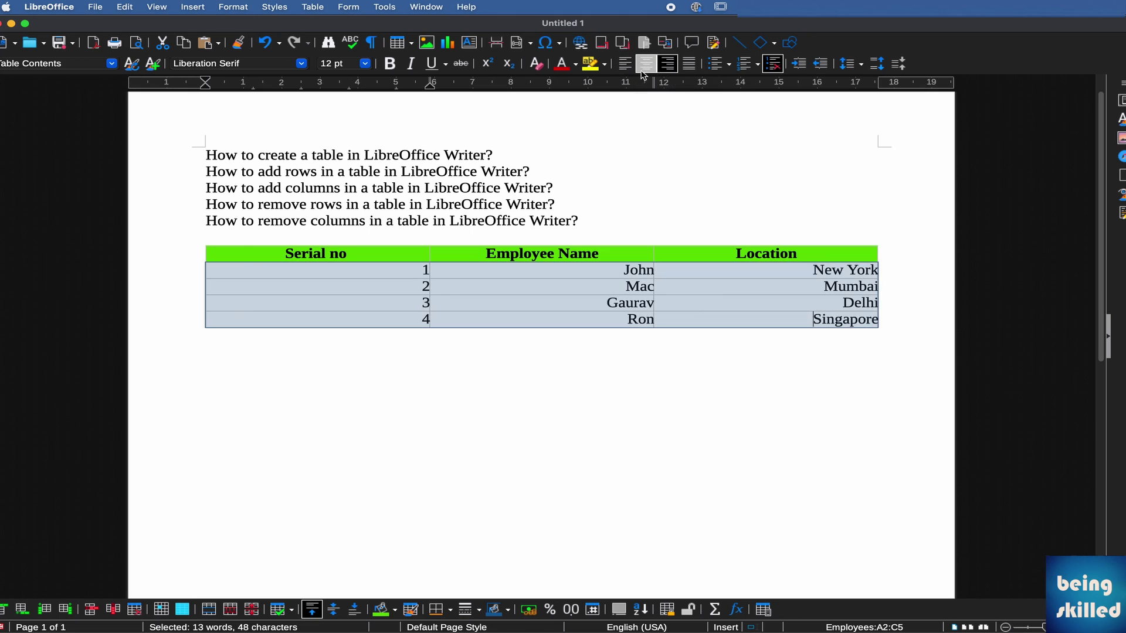
{"action": "left_click", "coordinate": [645, 70]}
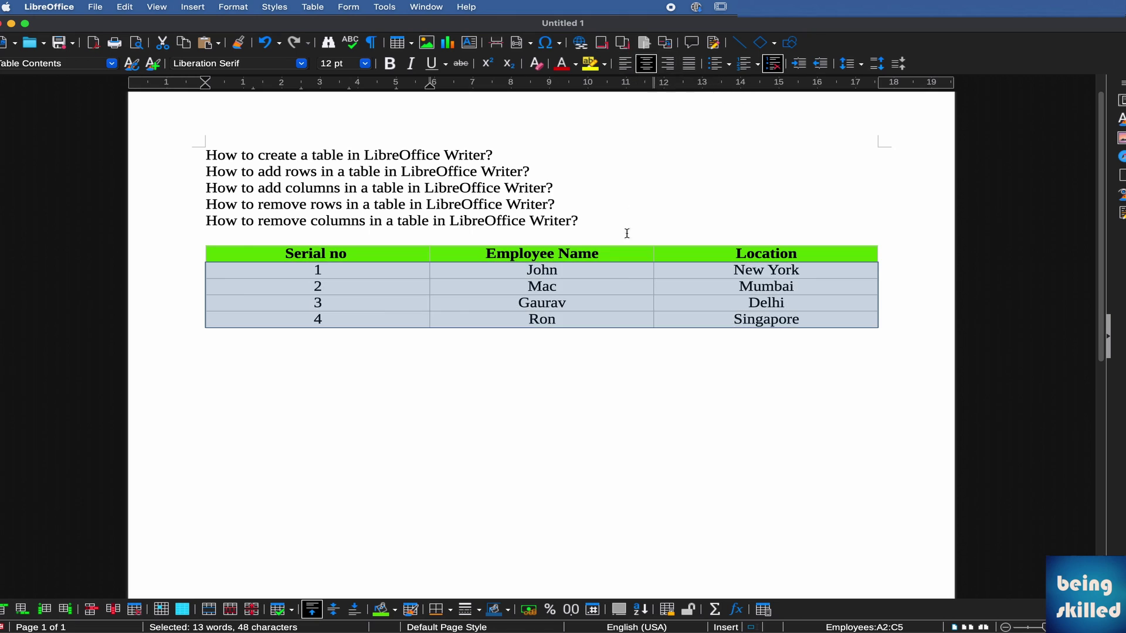
{"action": "left_click", "coordinate": [619, 283]}
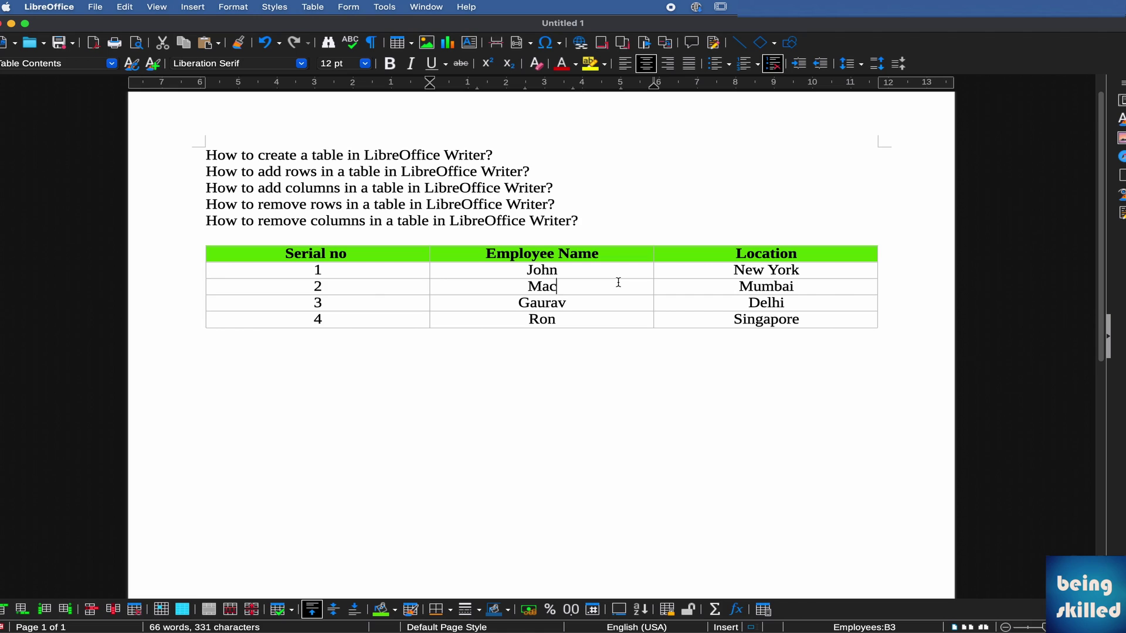
Step: Insert an empty row directly above Ron's row
{"action": "right_click", "coordinate": [826, 326]}
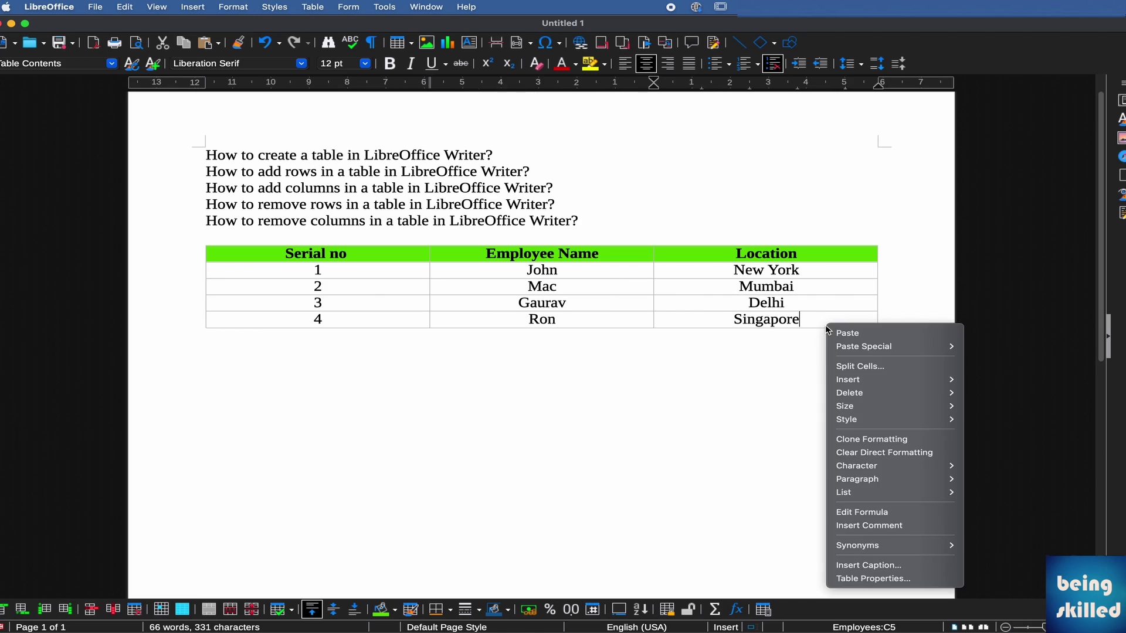
{"action": "mouse_move", "coordinate": [863, 386]}
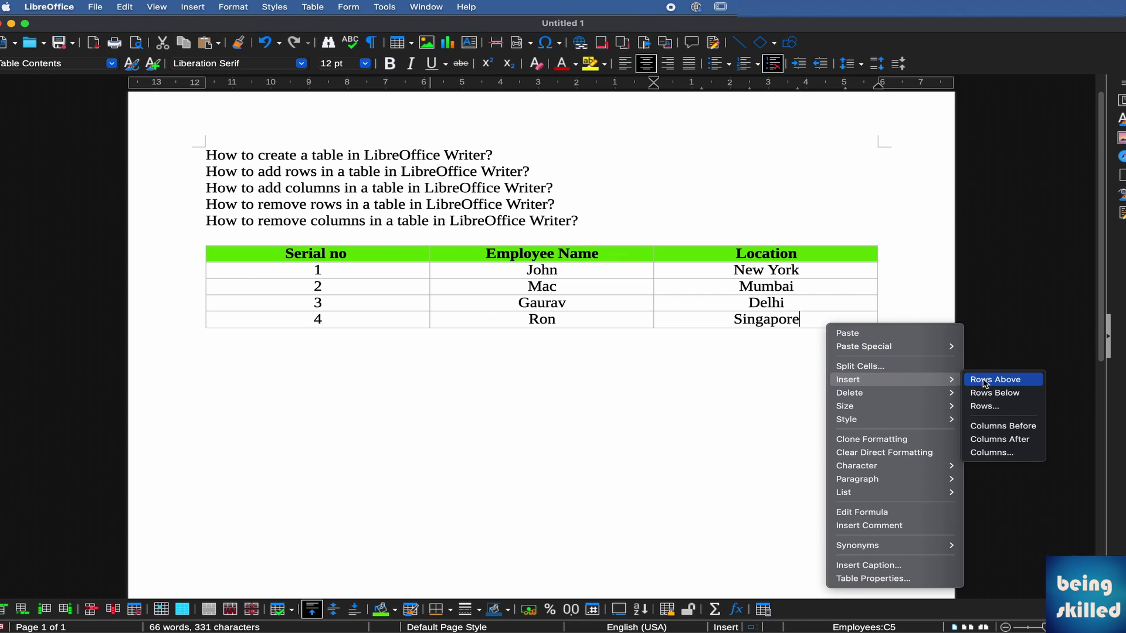
{"action": "left_click", "coordinate": [772, 306]}
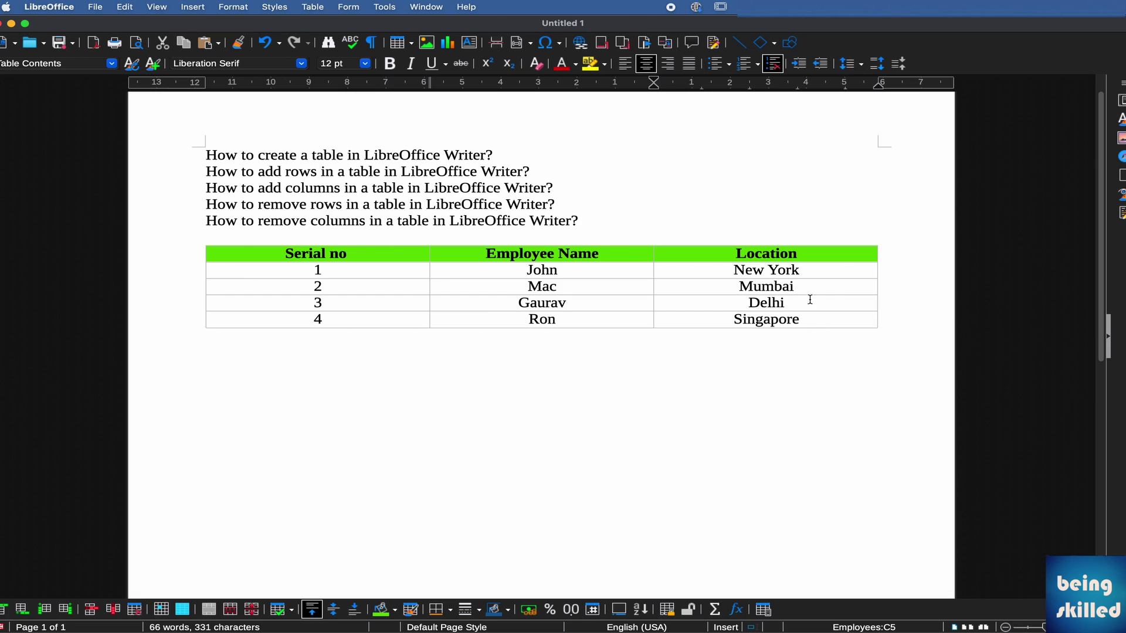
{"action": "right_click", "coordinate": [830, 325]}
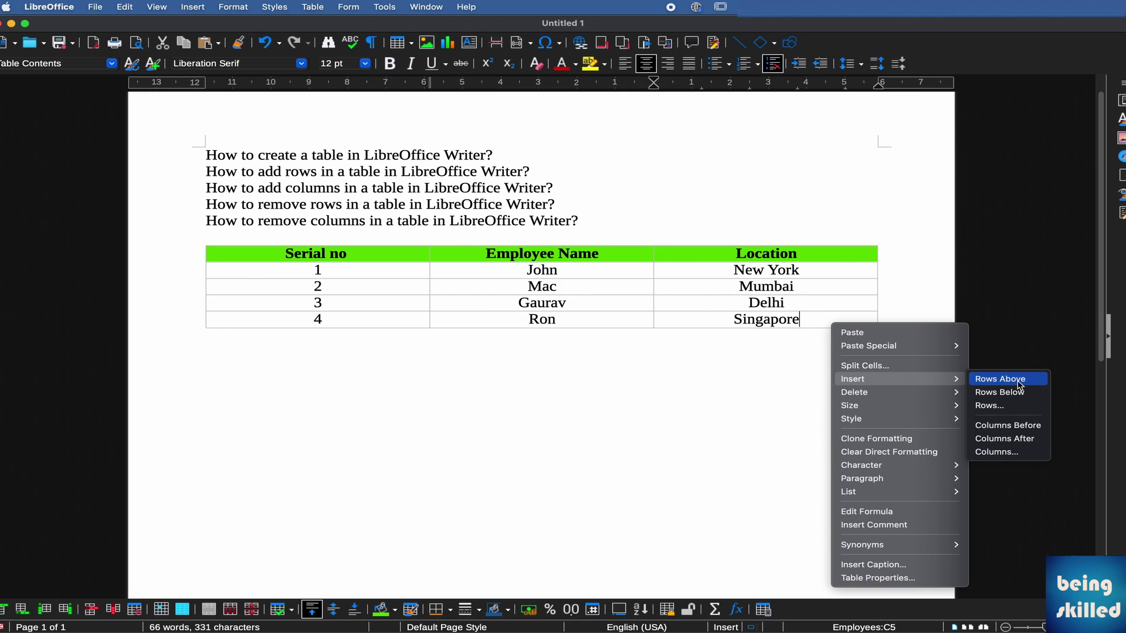
{"action": "left_click", "coordinate": [1024, 384]}
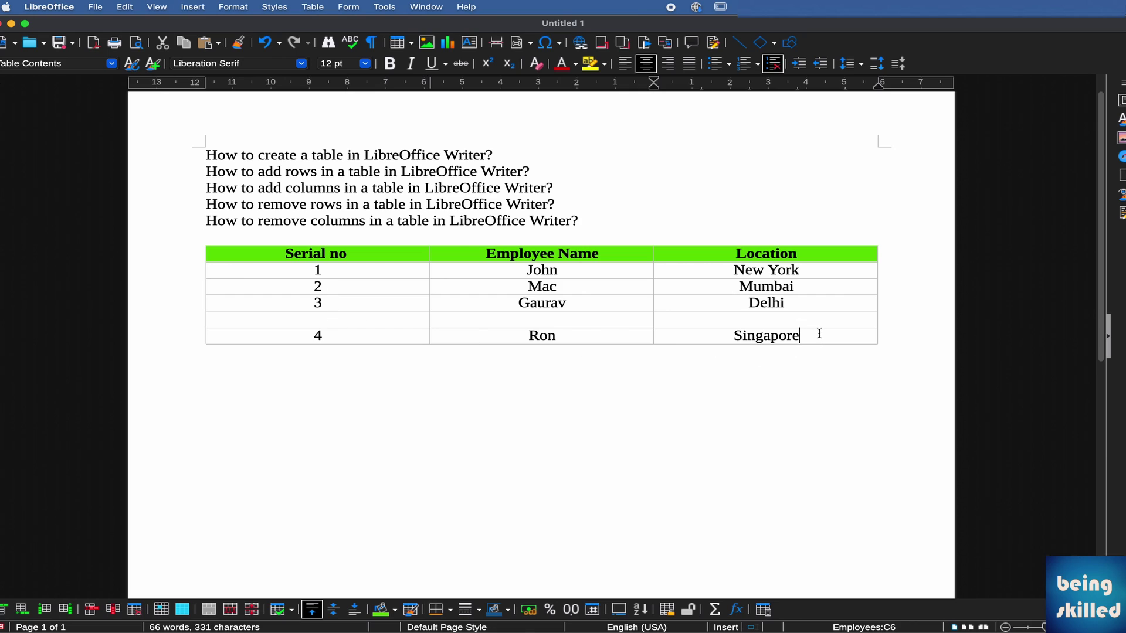
Step: Add another empty row below Ron's row
{"action": "left_click_drag", "start_coordinate": [322, 336], "coordinate": [743, 343]}
{"action": "left_click", "coordinate": [800, 337]}
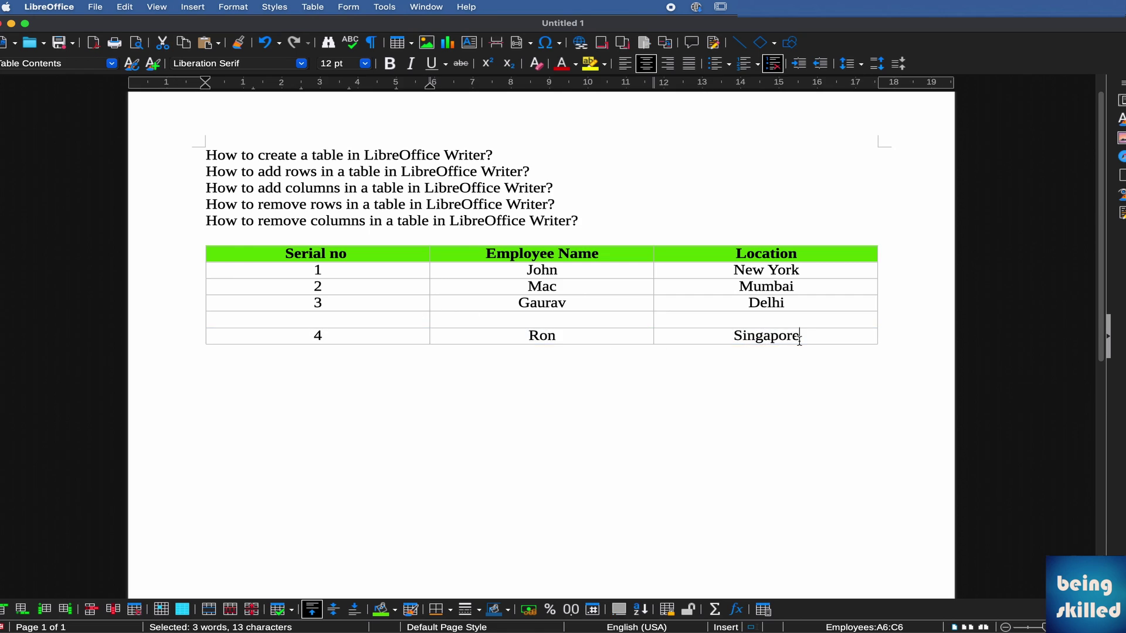
{"action": "right_click", "coordinate": [801, 339]}
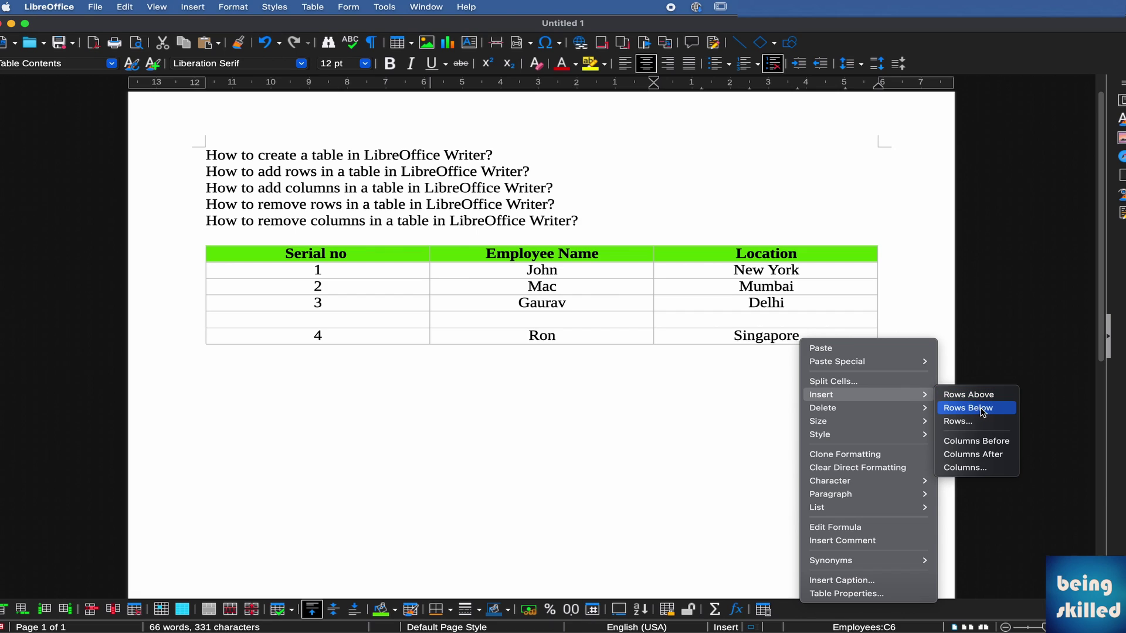
{"action": "left_click", "coordinate": [993, 411]}
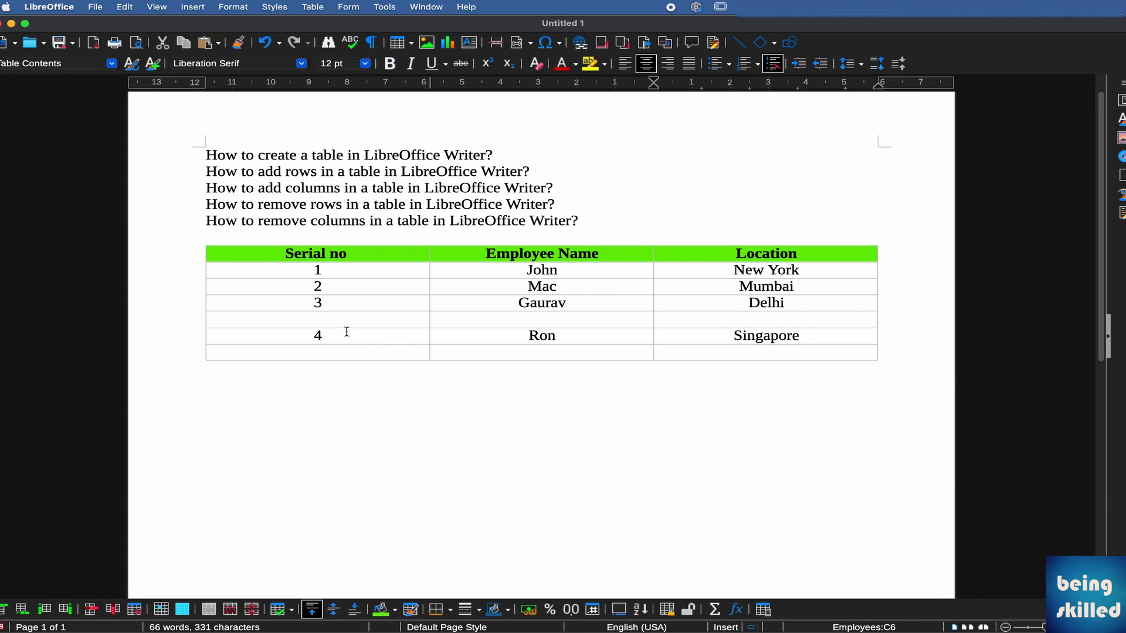
Step: Fill the new row 4 with Mayank in New Delhi and renumber Ron to 5
{"action": "left_click", "coordinate": [373, 332]}
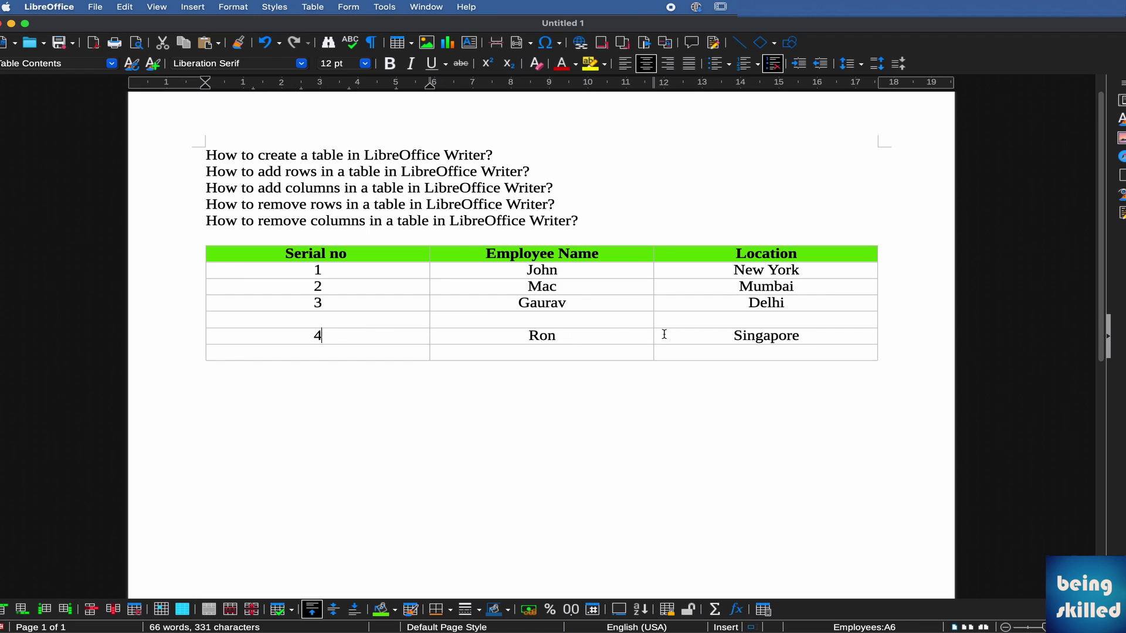
{"action": "left_click", "coordinate": [813, 338]}
{"action": "left_click", "coordinate": [356, 321]}
{"action": "type", "text": "4"}
{"action": "left_click_drag", "start_coordinate": [332, 337], "coordinate": [312, 337]}
{"action": "type", "text": "5"}
{"action": "type", "text": "6"}
{"action": "left_click", "coordinate": [536, 321]}
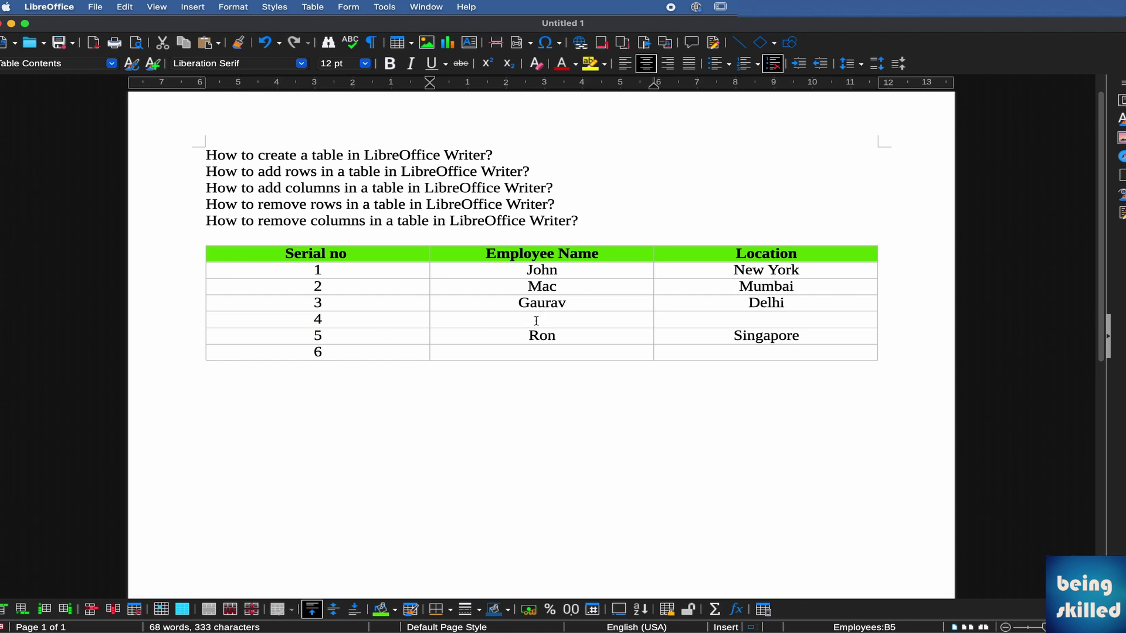
{"action": "type", "text": "Mayank"}
{"action": "key", "text": "Tab"}
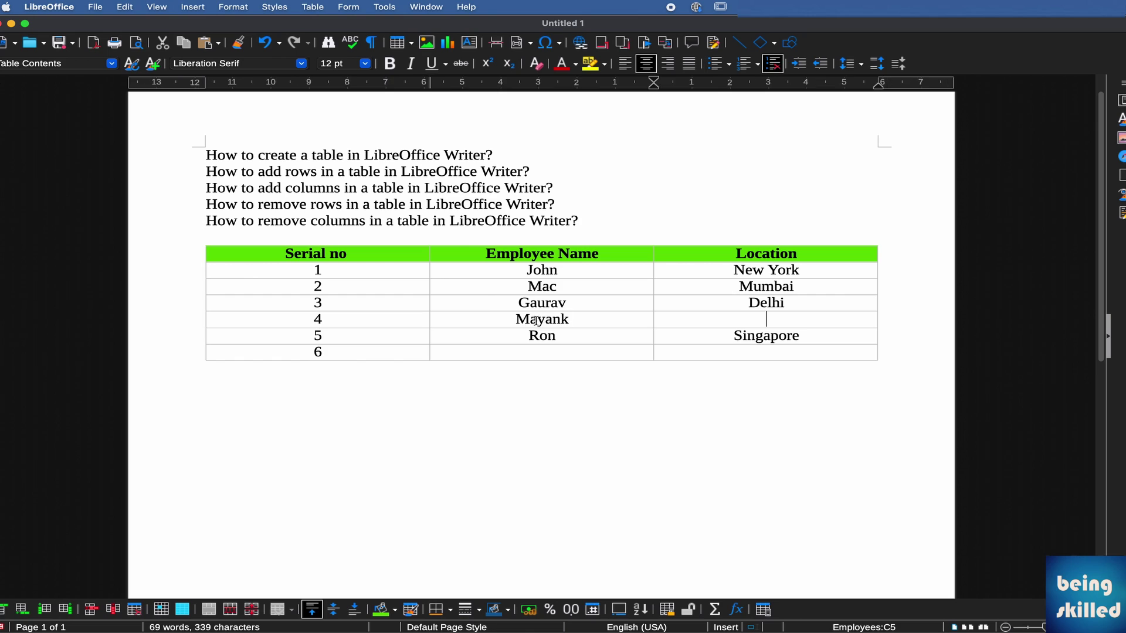
{"action": "type", "text": "New Delhi"}
Step: Complete row 6 with the name Kate and location London
{"action": "left_click", "coordinate": [546, 351]}
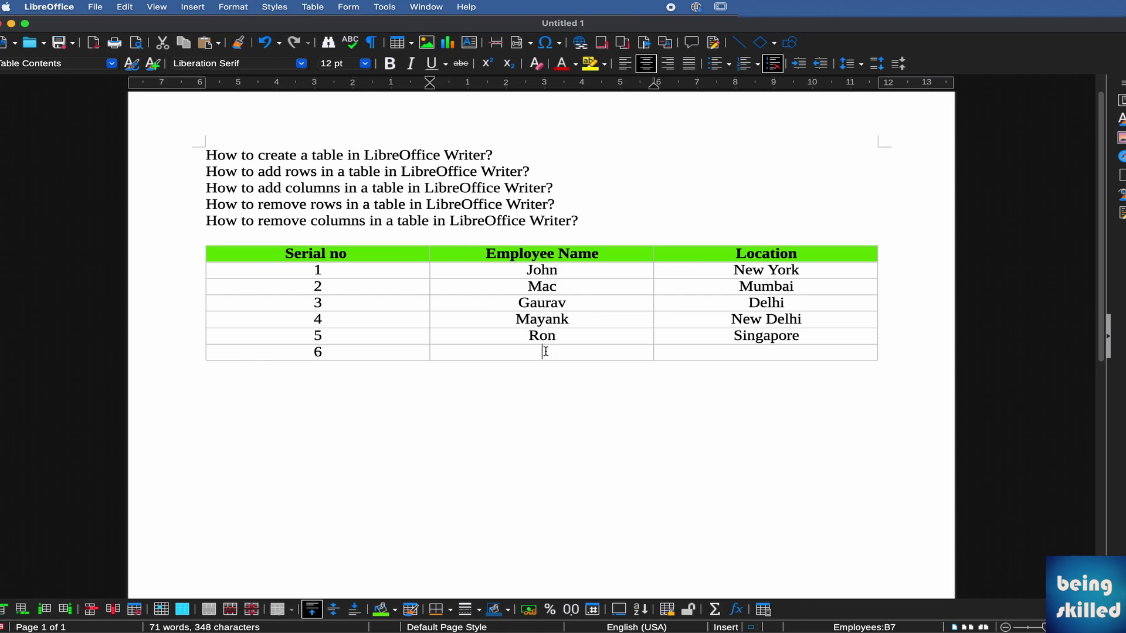
{"action": "type", "text": "Kate"}
{"action": "key", "text": "Tab"}
{"action": "type", "text": "London"}
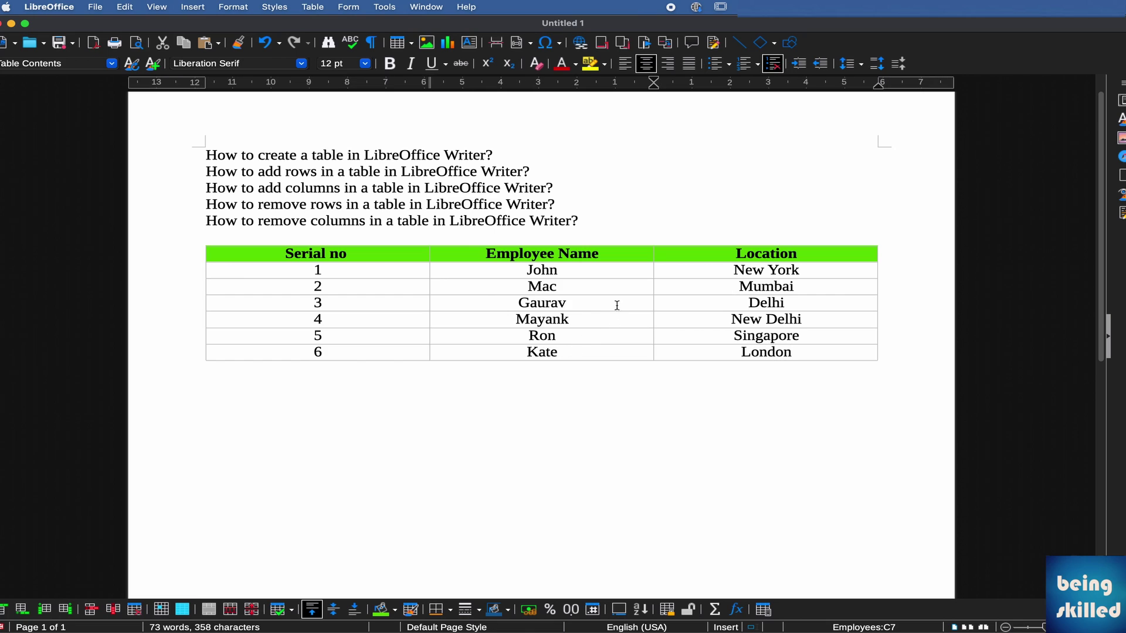
Step: Insert a blank column after the Employee Name column
{"action": "left_click", "coordinate": [732, 256]}
{"action": "left_click", "coordinate": [635, 251]}
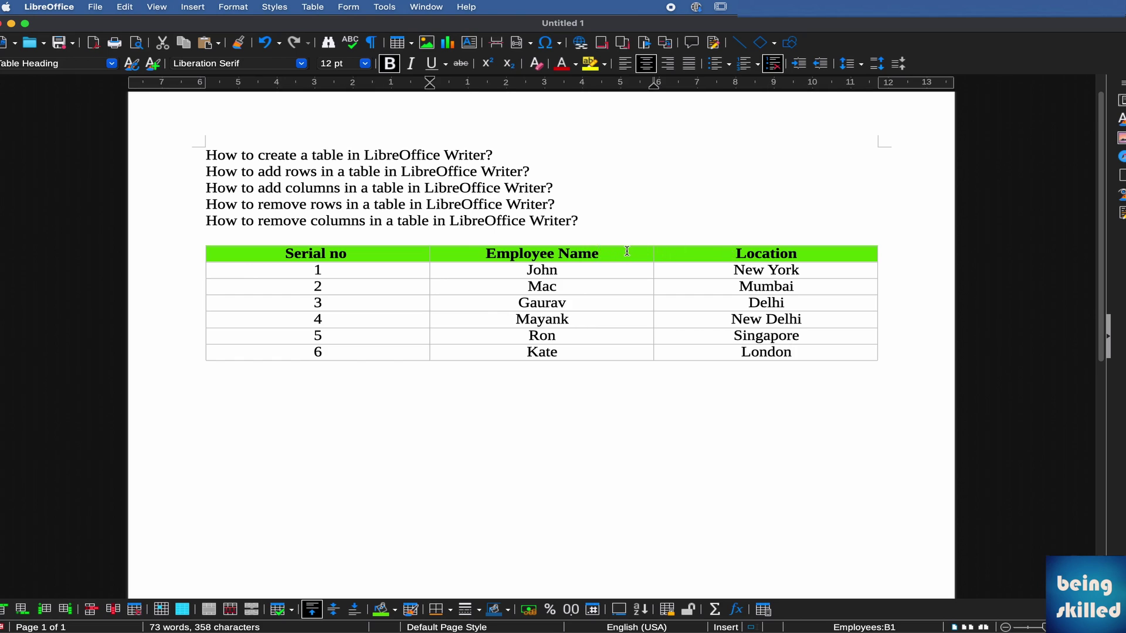
{"action": "right_click", "coordinate": [627, 251]}
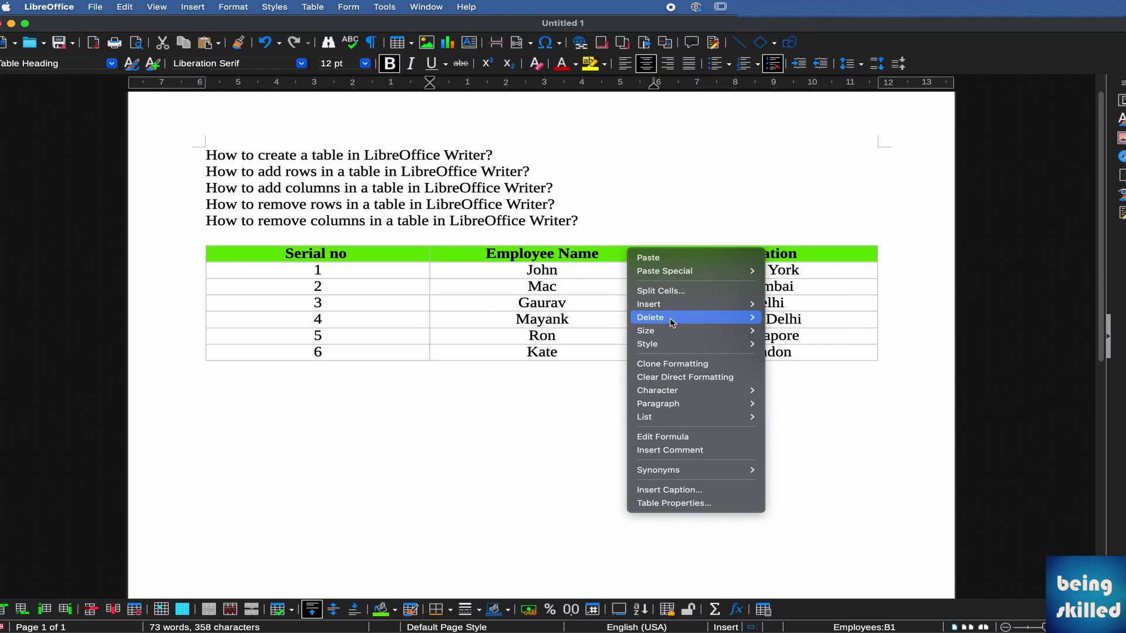
{"action": "mouse_move", "coordinate": [679, 312]}
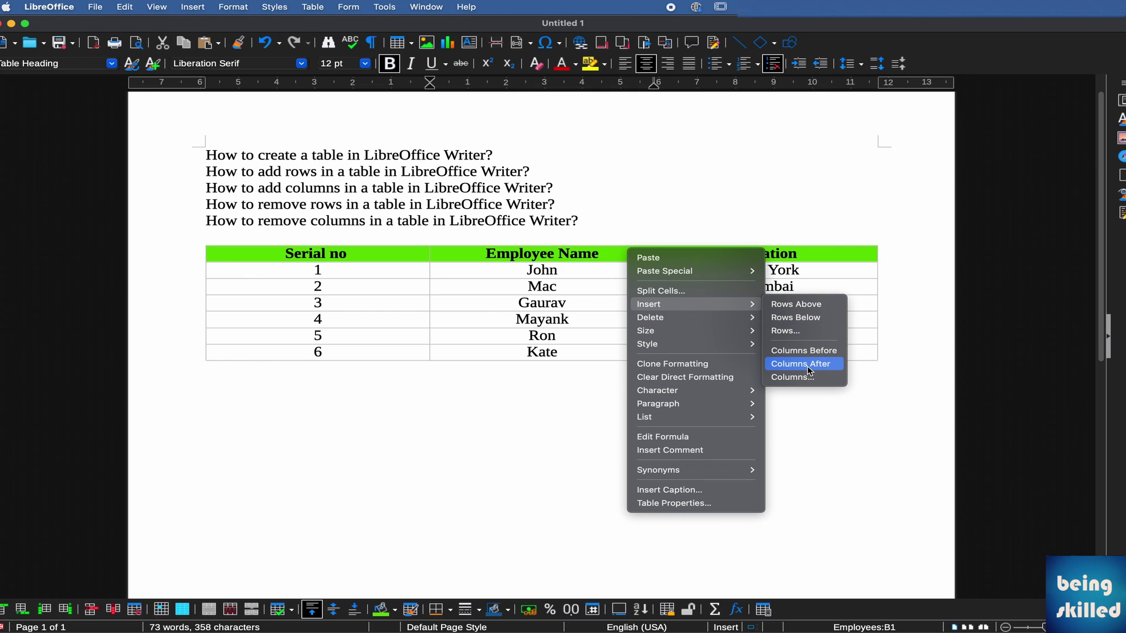
{"action": "left_click", "coordinate": [808, 364]}
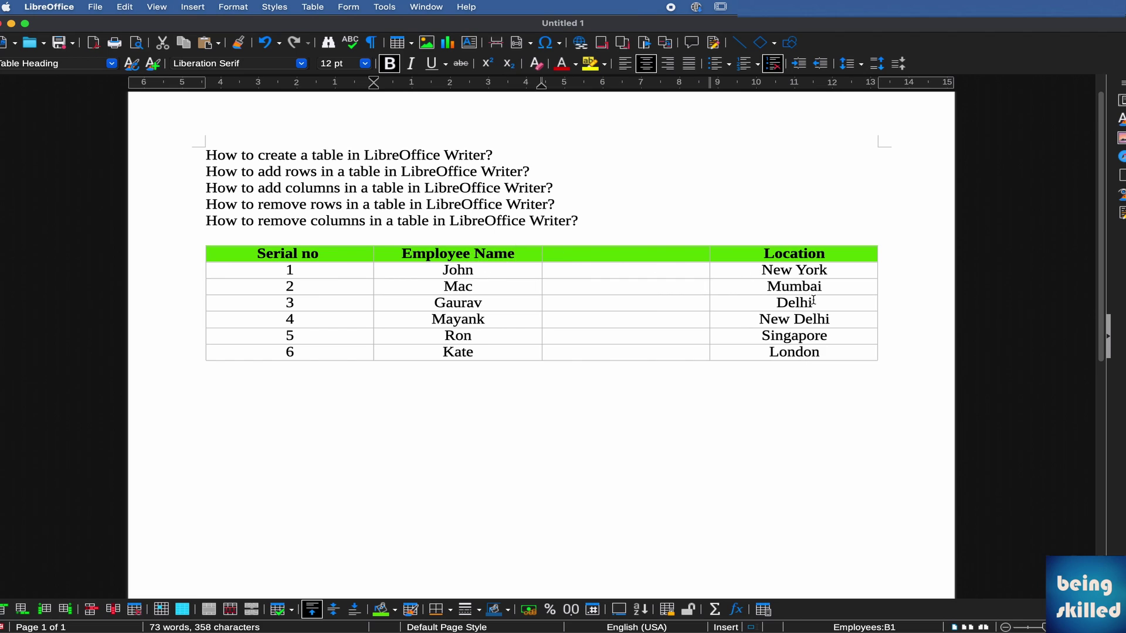
Step: Title the new column Supervisor and paste Khush into all six of its data cells
{"action": "left_click", "coordinate": [593, 254]}
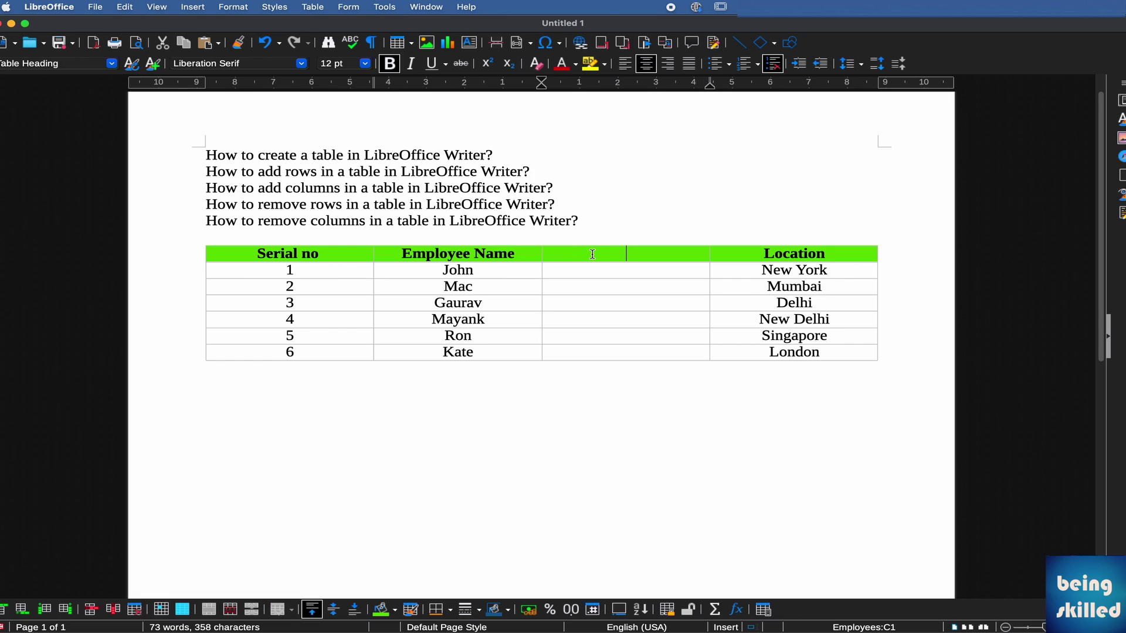
{"action": "type", "text": "Supervisor"}
{"action": "key", "text": "Down"}
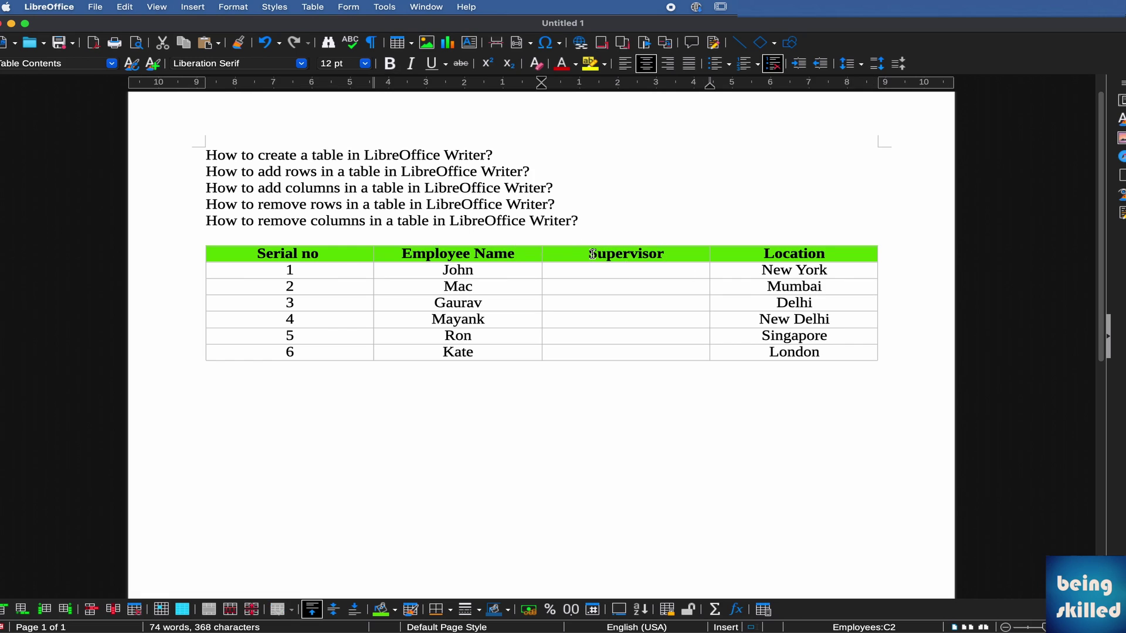
{"action": "type", "text": "Khush"}
{"action": "key", "text": "shift+Home"}
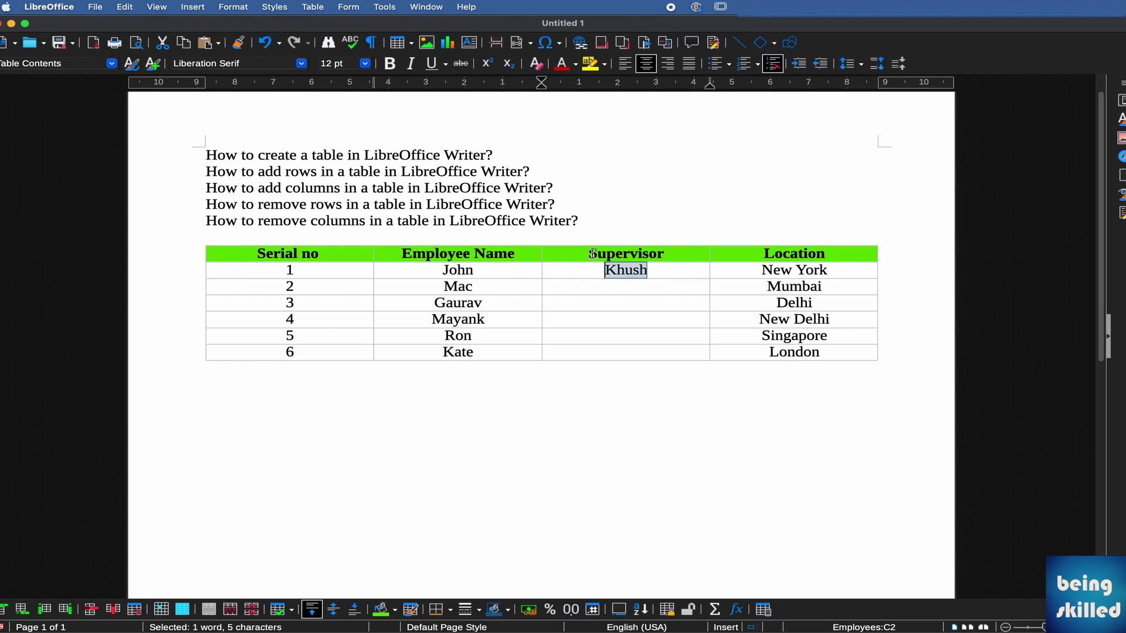
{"action": "left_click_drag", "start_coordinate": [619, 358], "coordinate": [607, 275]}
{"action": "type", "text": "Khush Khush Khush Khush Khush Khush"}
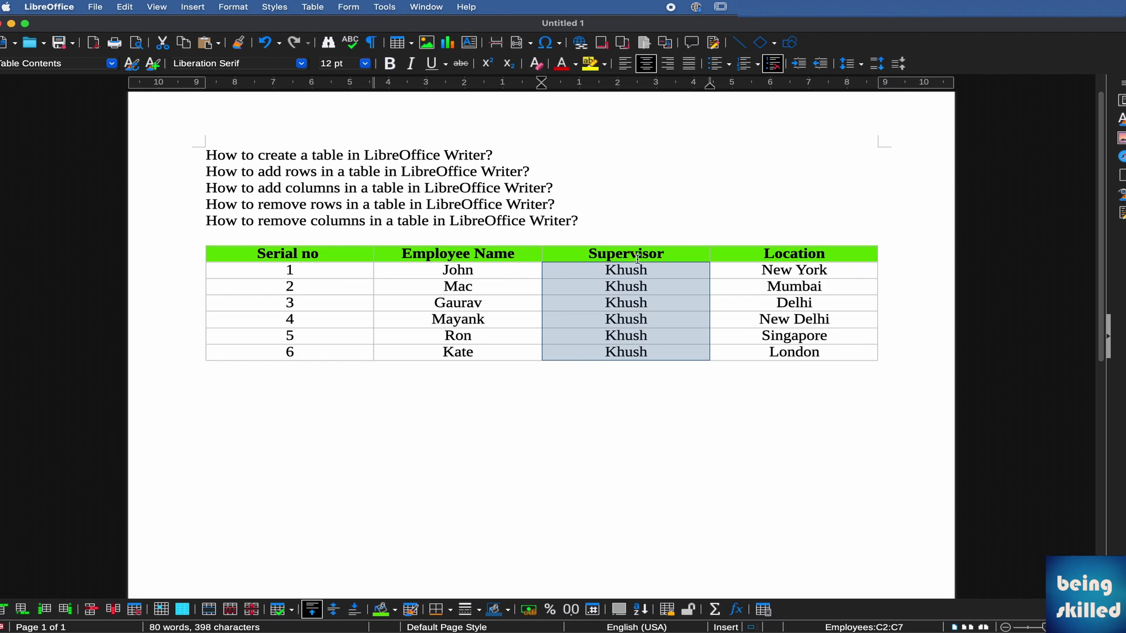
{"action": "left_click", "coordinate": [657, 301]}
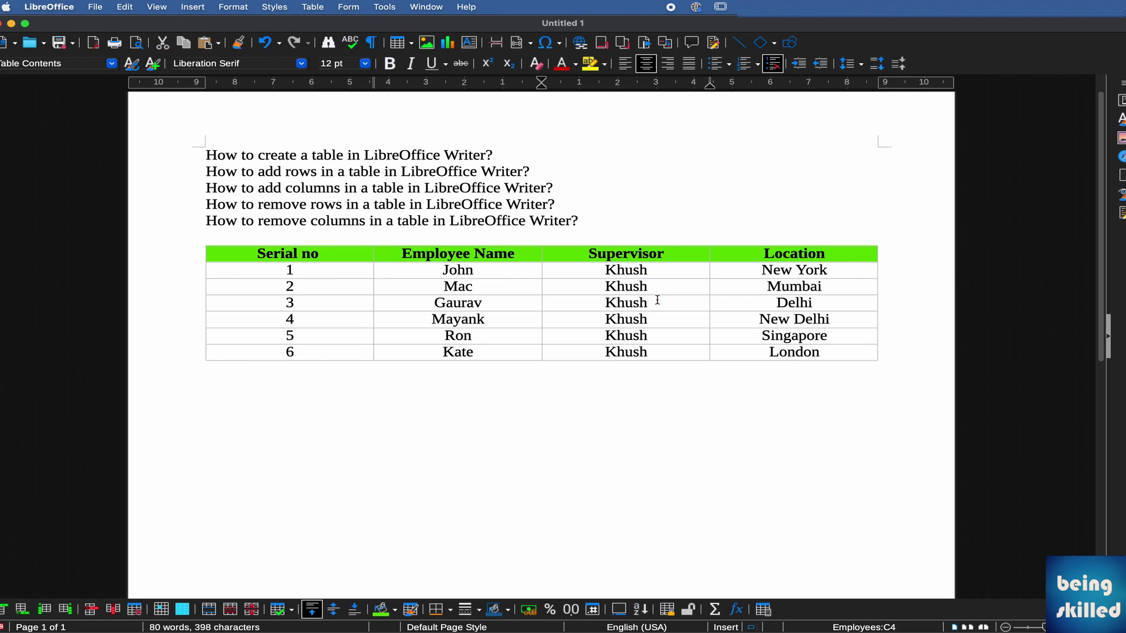
{"action": "double_click", "coordinate": [624, 302]}
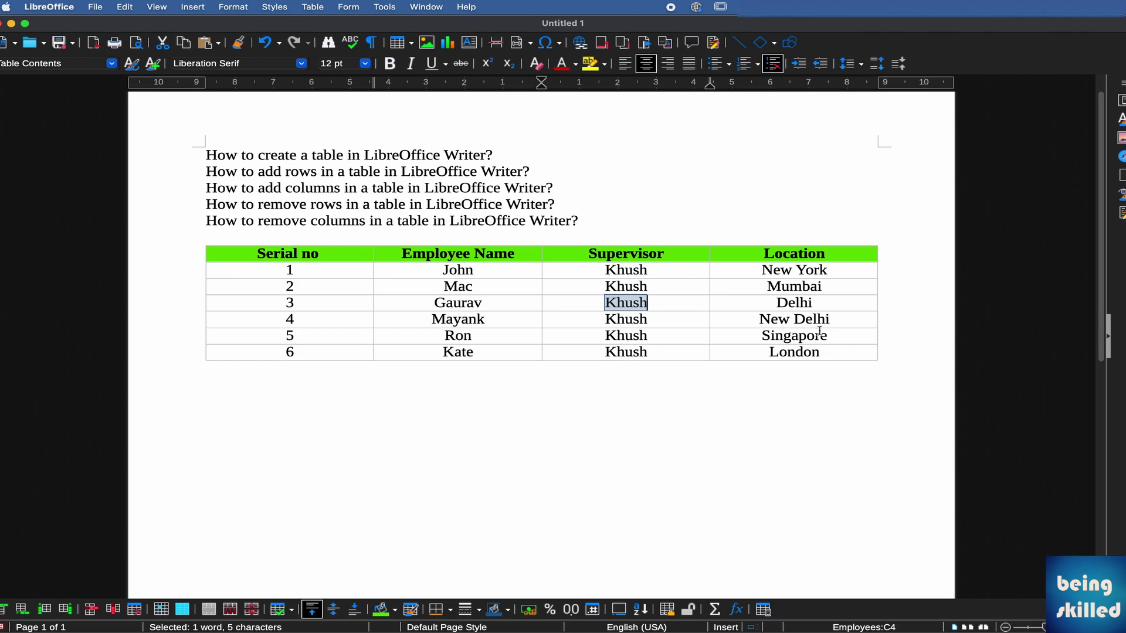
{"action": "left_click", "coordinate": [831, 347]}
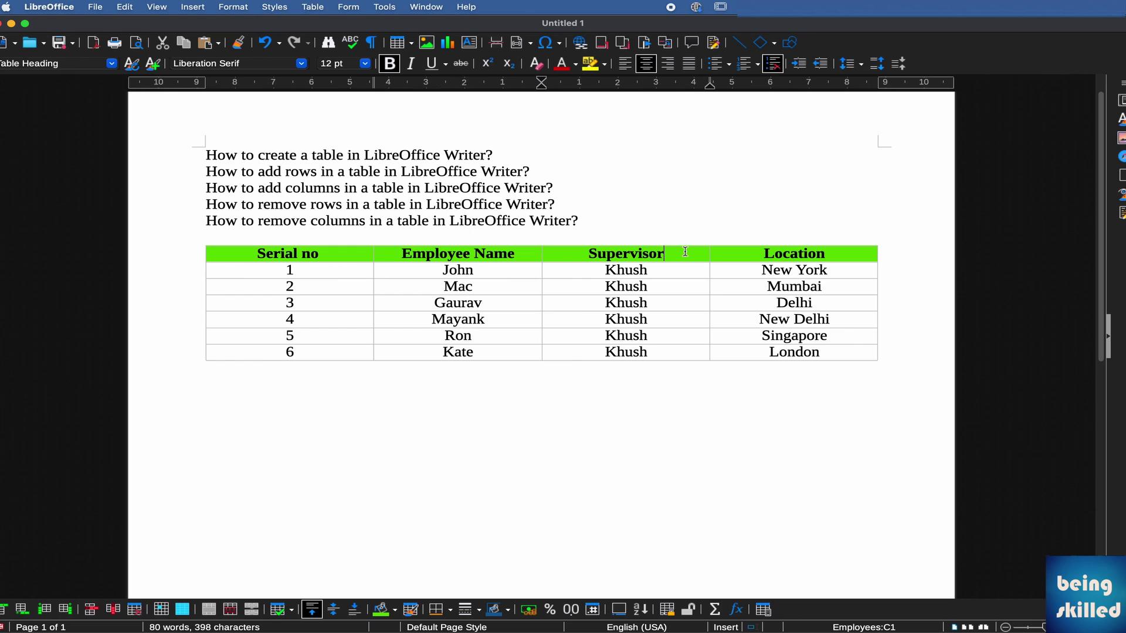
Step: Delete the Supervisor column, leaving Serial no, Employee Name and Location
{"action": "right_click", "coordinate": [685, 252]}
{"action": "mouse_move", "coordinate": [711, 317]}
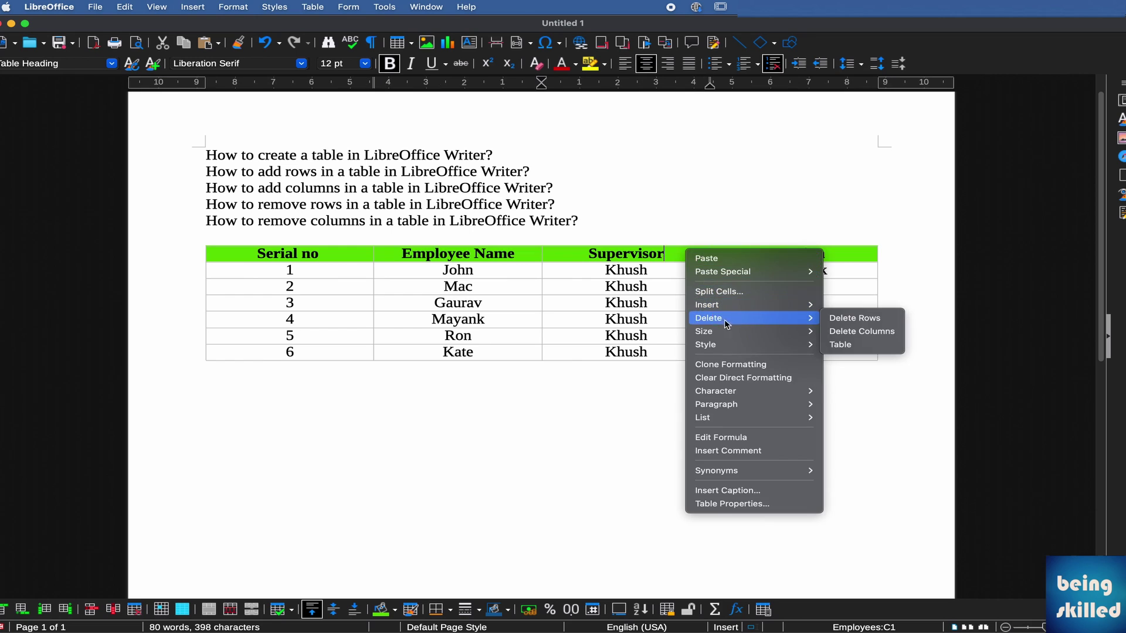
{"action": "left_click", "coordinate": [866, 337]}
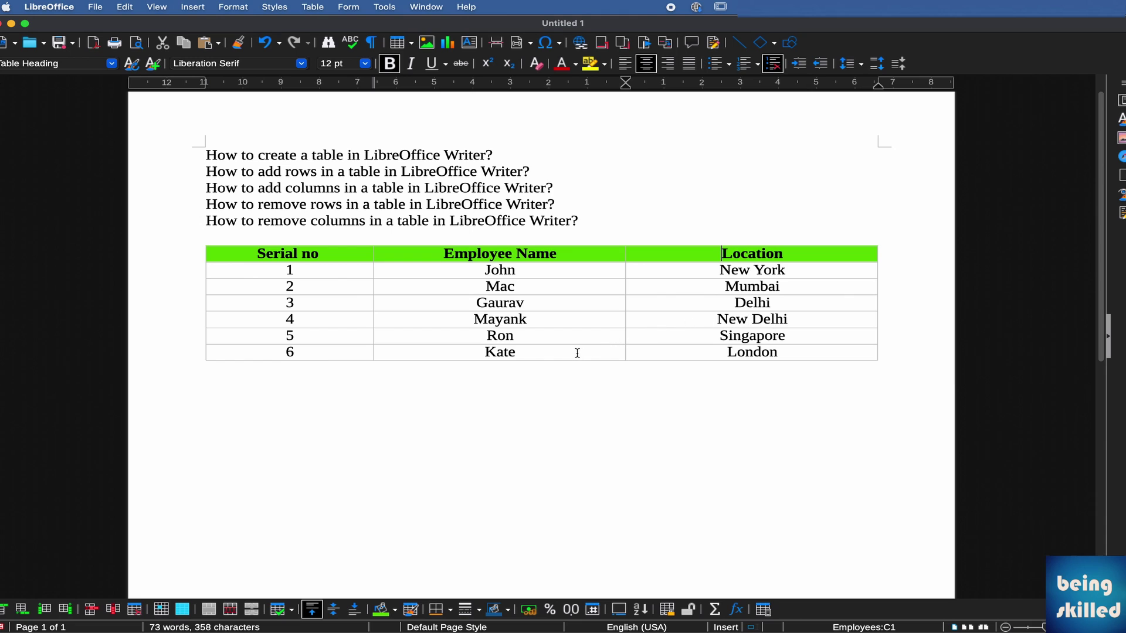
Step: Delete Kate's row from the Employees table
{"action": "left_click", "coordinate": [554, 353]}
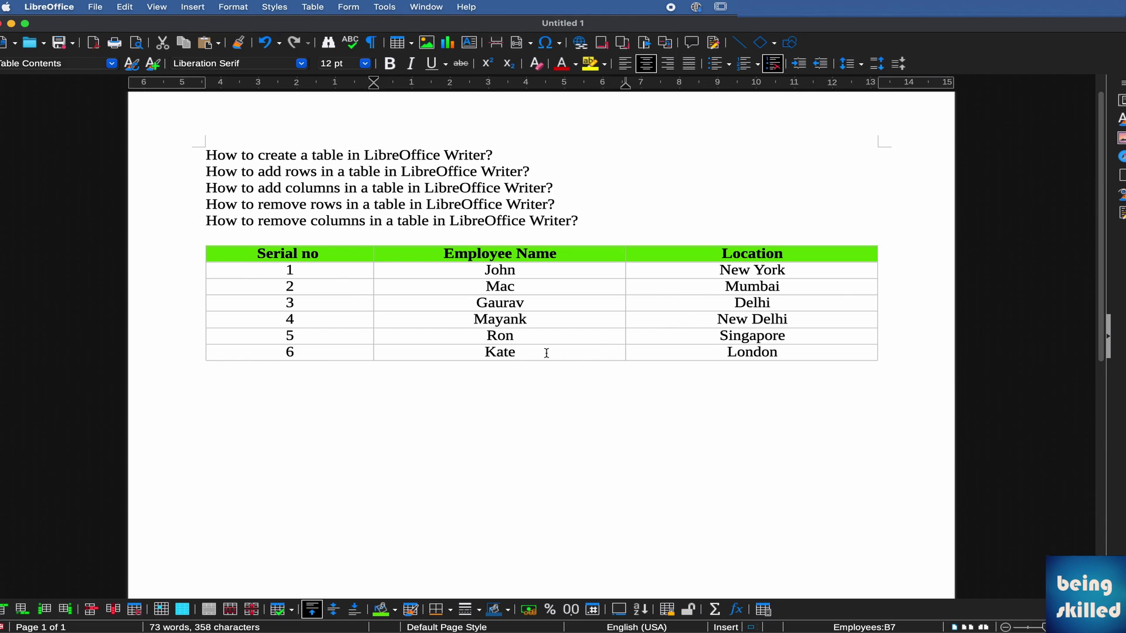
{"action": "right_click", "coordinate": [548, 355]}
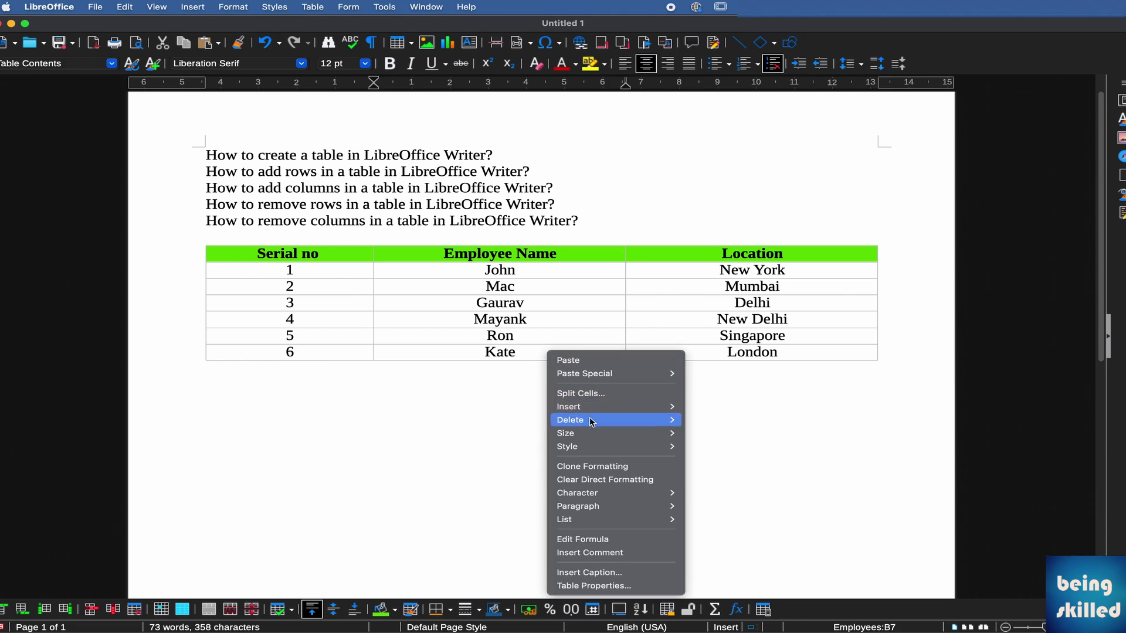
{"action": "mouse_move", "coordinate": [594, 421]}
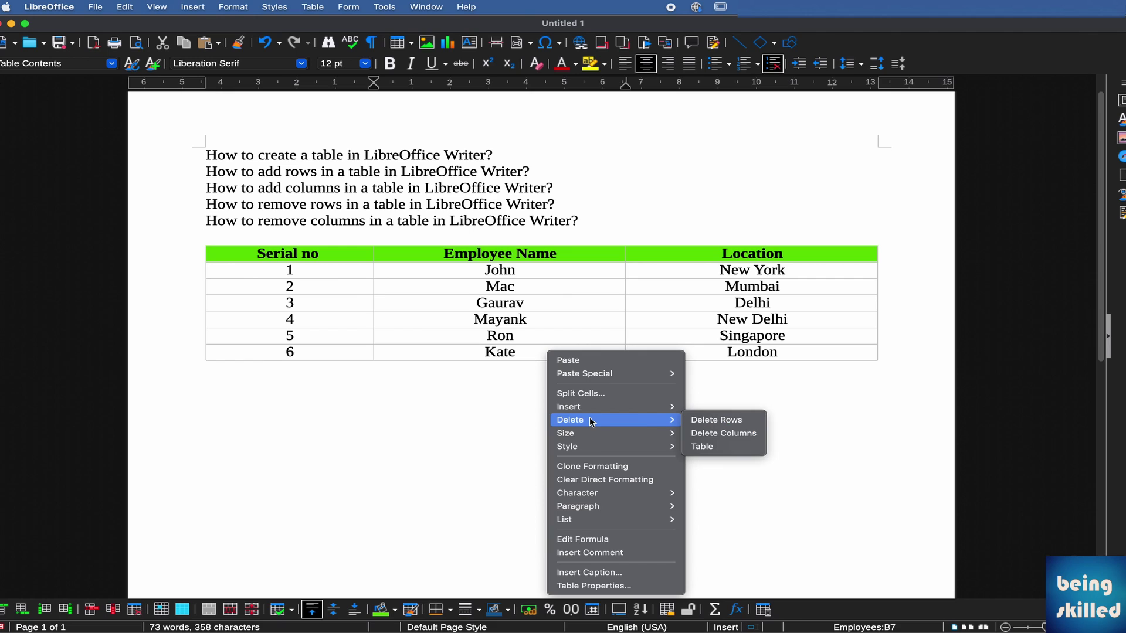
{"action": "left_click", "coordinate": [717, 421]}
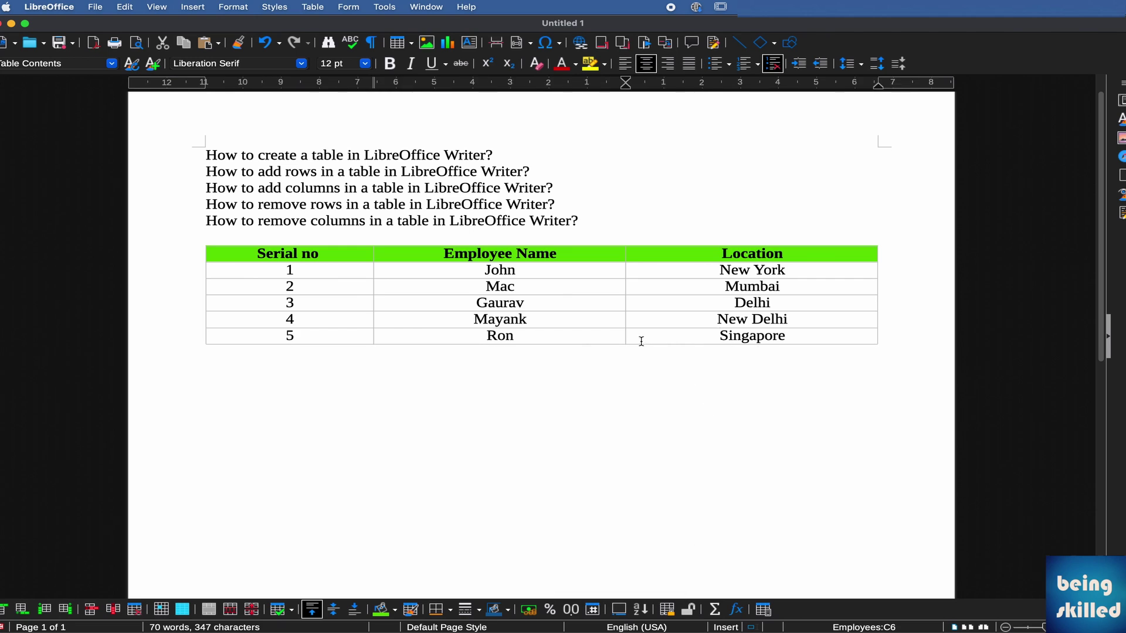
Step: Delete the Mayank and Ron rows together, leaving John, Mac and Gaurav
{"action": "left_click_drag", "start_coordinate": [598, 332], "coordinate": [522, 318]}
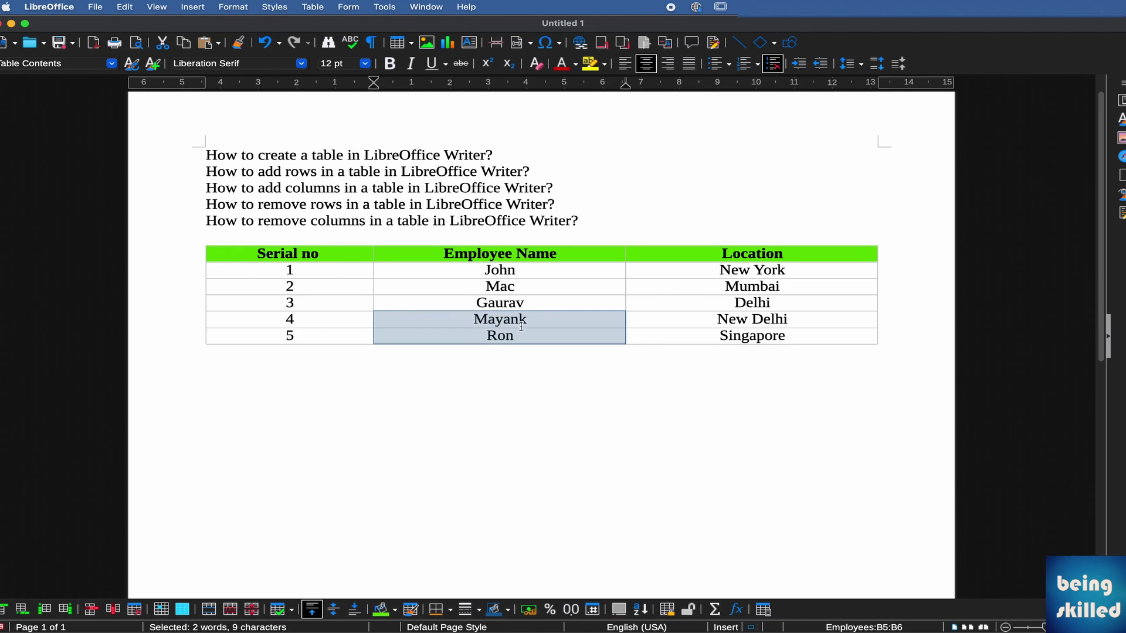
{"action": "right_click", "coordinate": [529, 322]}
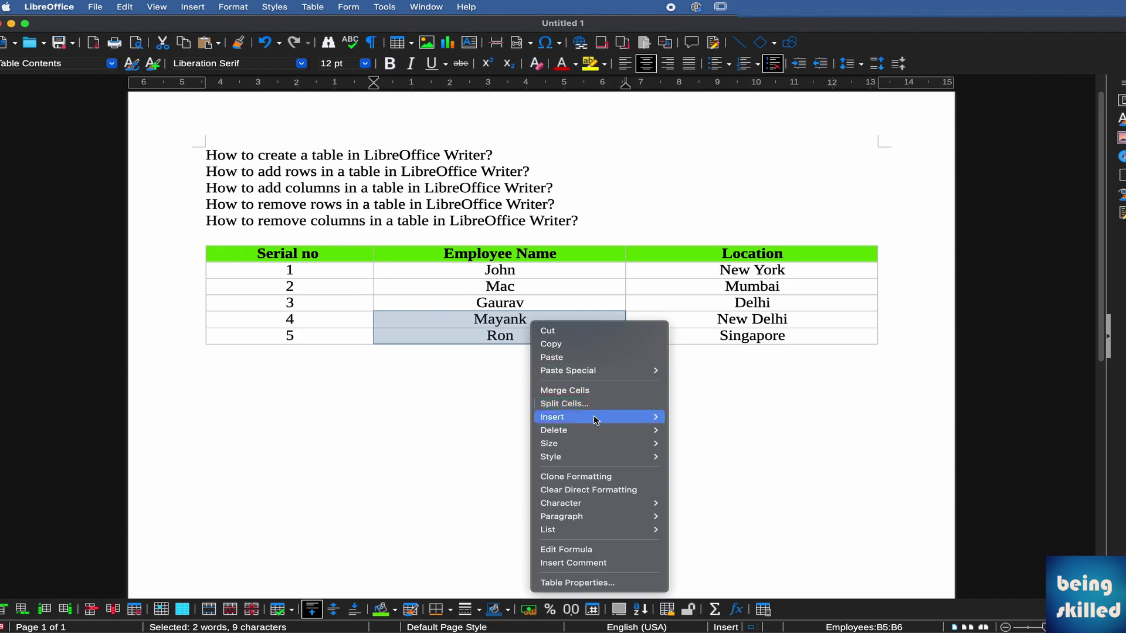
{"action": "mouse_move", "coordinate": [641, 437]}
{"action": "left_click", "coordinate": [682, 431]}
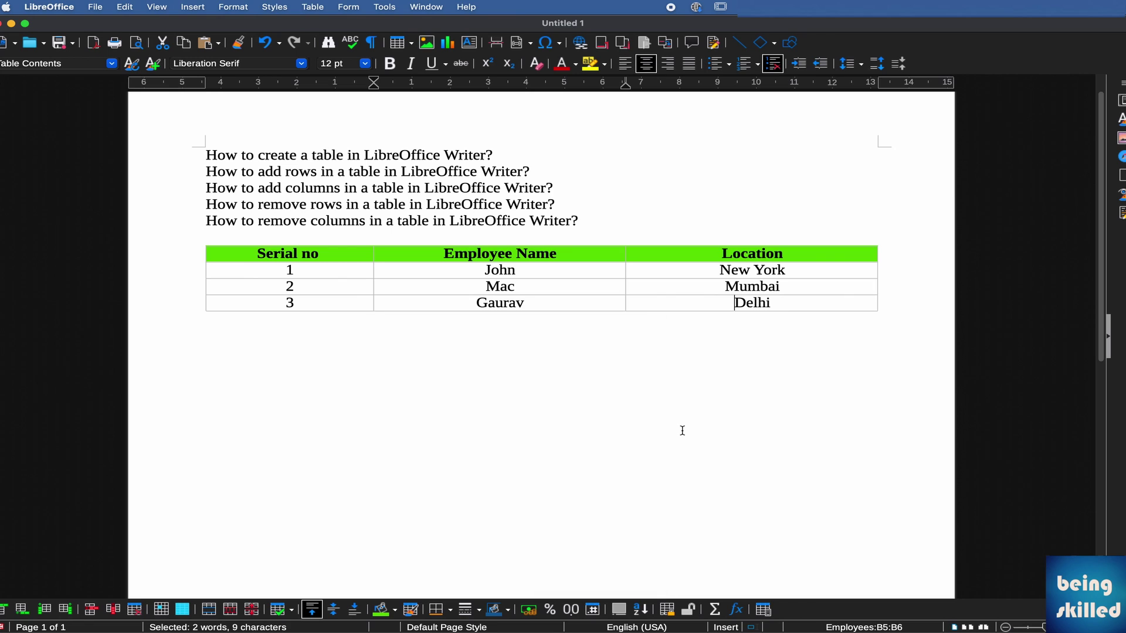